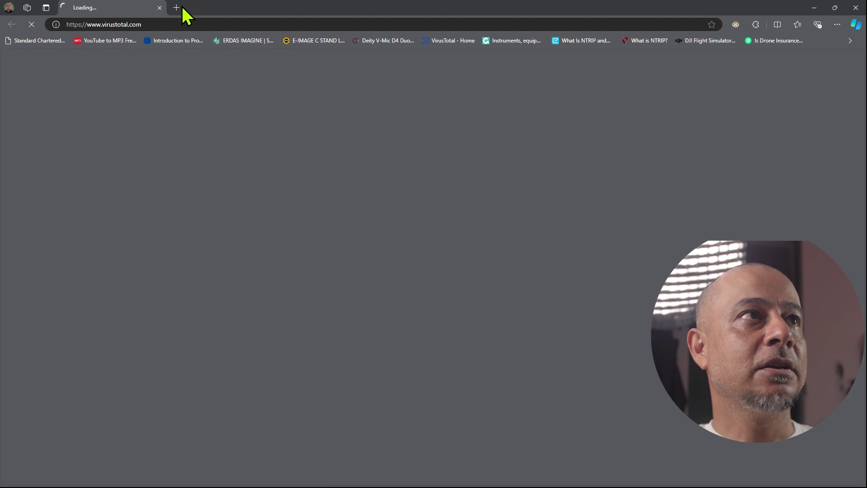
Search the web for theword.net in a fresh tab and open the Bible Software theWord! website from the results
{"action": "left_click", "coordinate": [159, 8]}
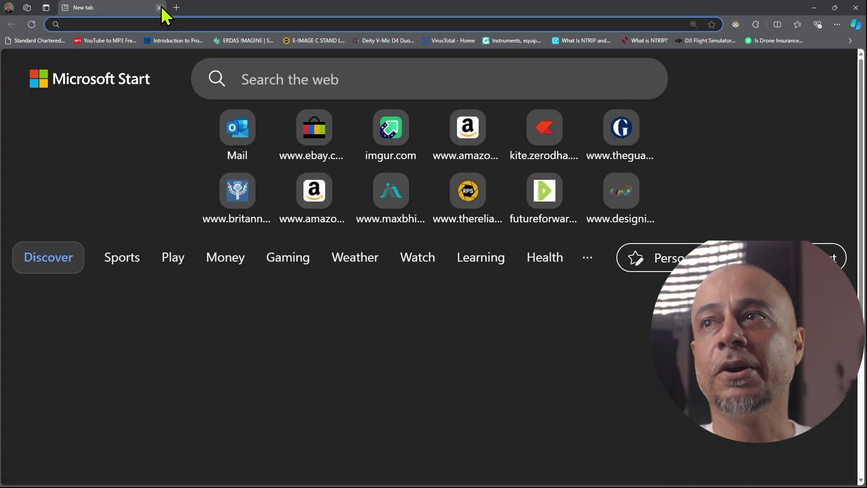
{"action": "left_click", "coordinate": [257, 80]}
{"action": "type", "text": "th"}
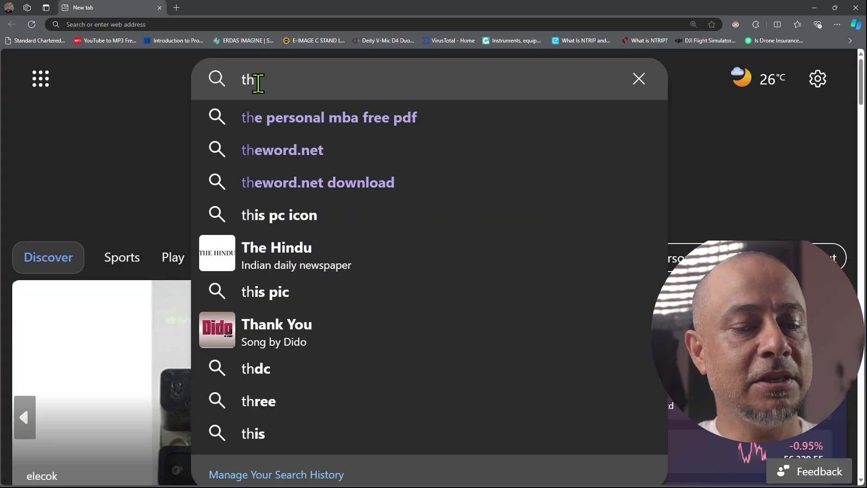
{"action": "type", "text": "ewo"}
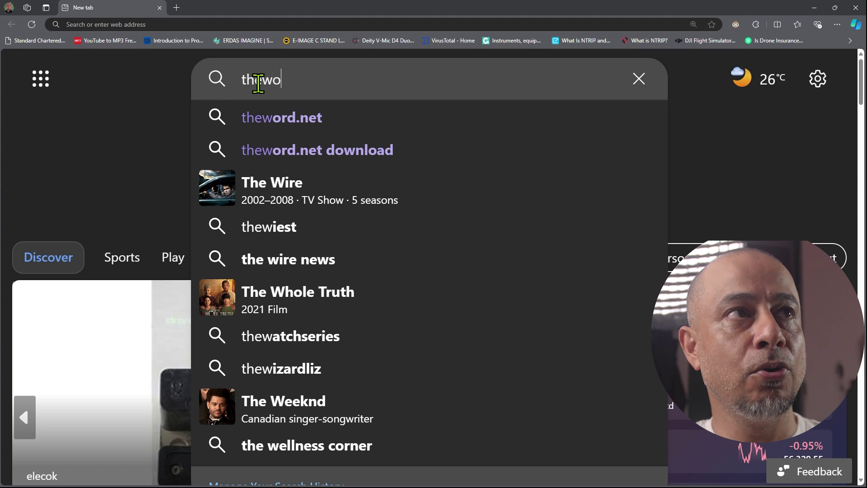
{"action": "type", "text": "r"}
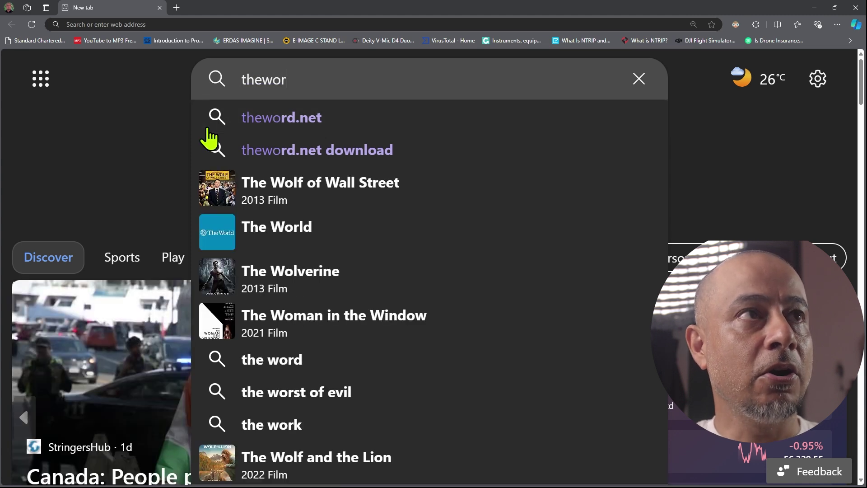
{"action": "type", "text": "d.ne"}
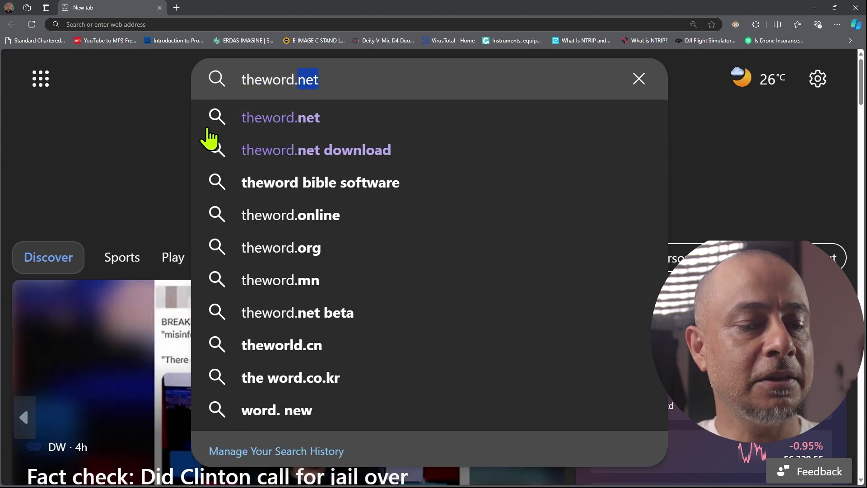
{"action": "type", "text": "t"}
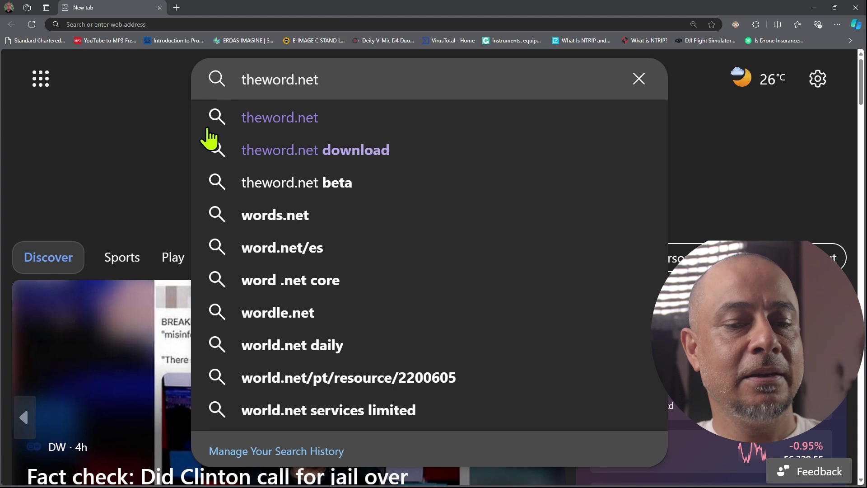
{"action": "key", "text": "Return"}
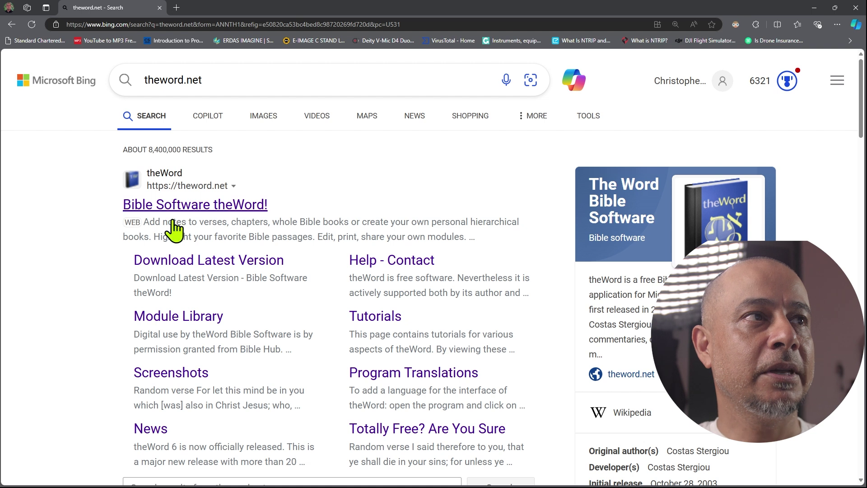
{"action": "left_click", "coordinate": [201, 205]}
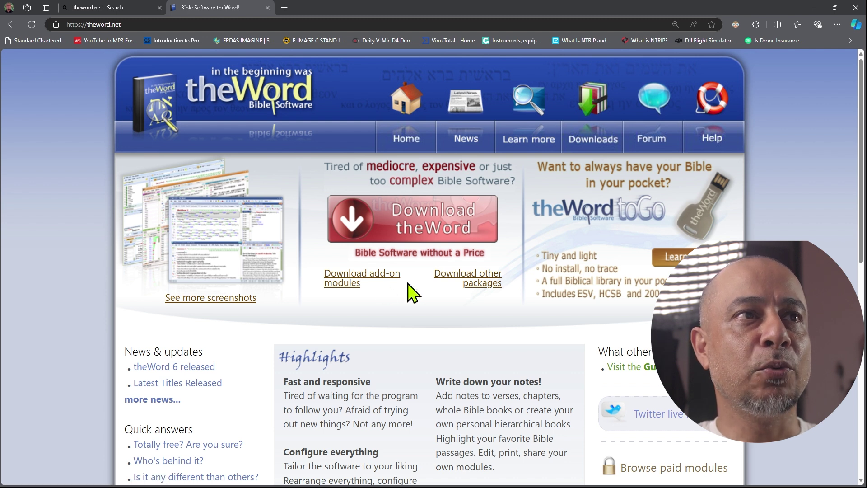
Download theword-setup-en.exe from the theWord home page, run it and clear the browser window away
{"action": "left_click", "coordinate": [359, 239]}
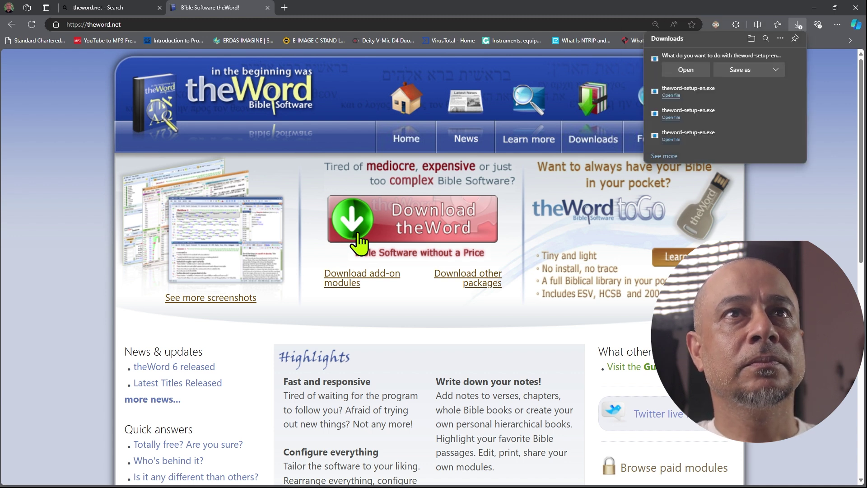
{"action": "left_click", "coordinate": [684, 70]}
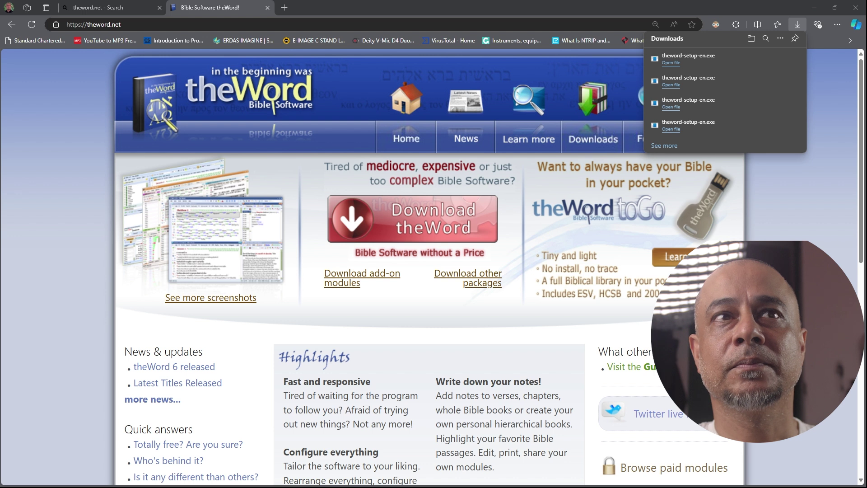
{"action": "left_click", "coordinate": [835, 8]}
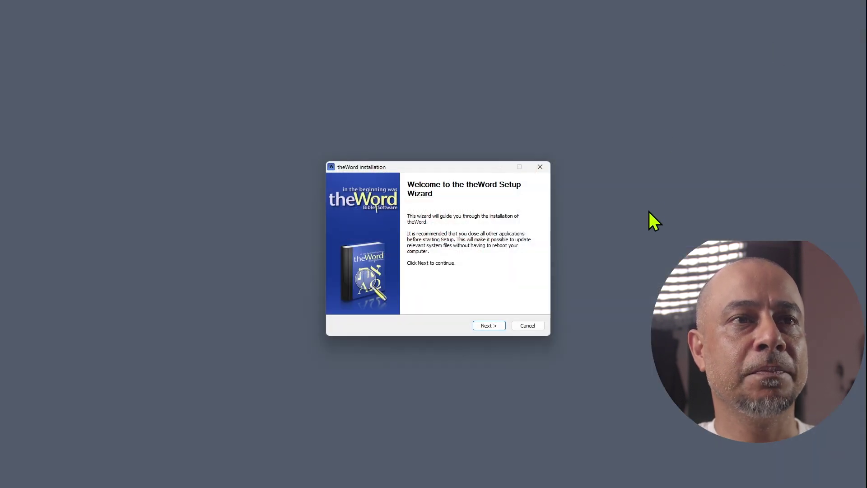
Install theWord with the Normal installation type, the preselected components and the folder C:\Program Files (x86)\The Word, and launch it
{"action": "left_click", "coordinate": [488, 325]}
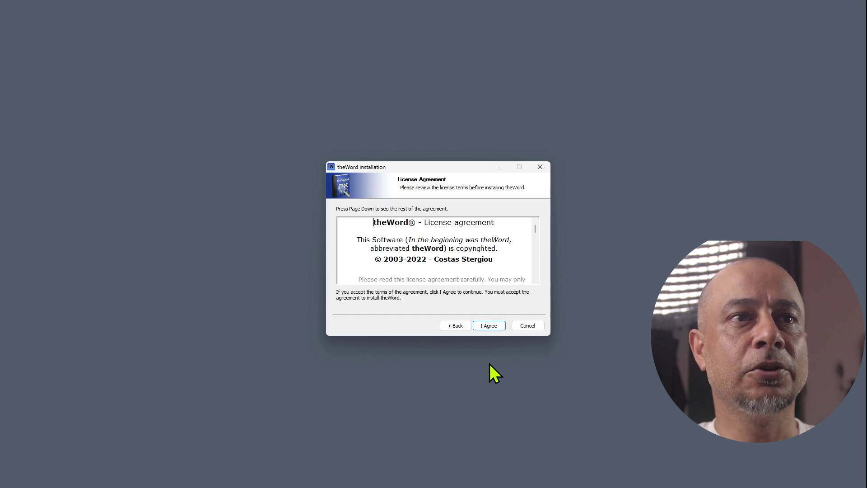
{"action": "left_click", "coordinate": [492, 327]}
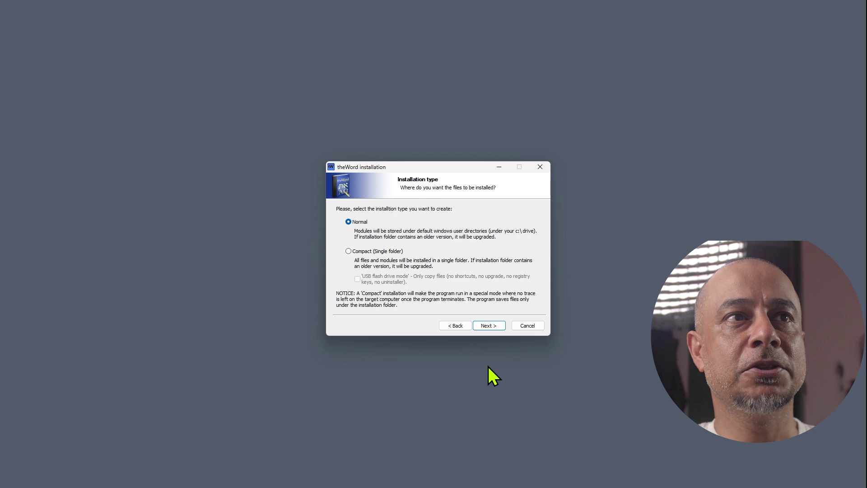
{"action": "left_click", "coordinate": [489, 329]}
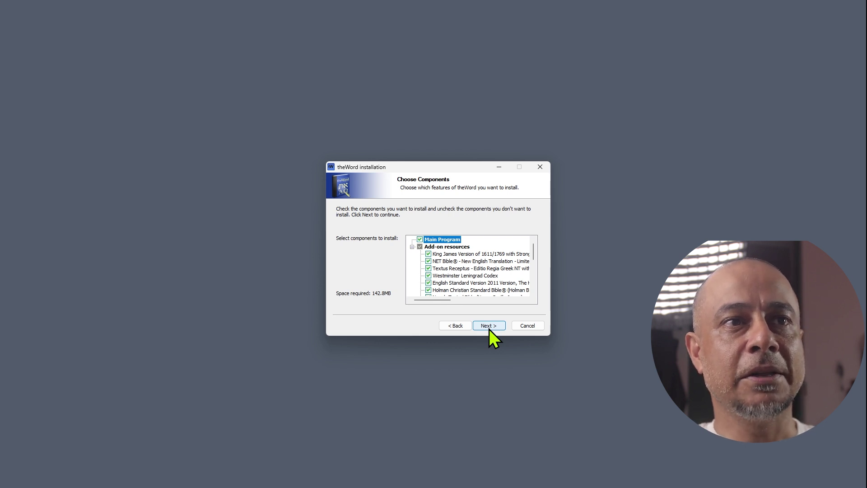
{"action": "left_click", "coordinate": [489, 326]}
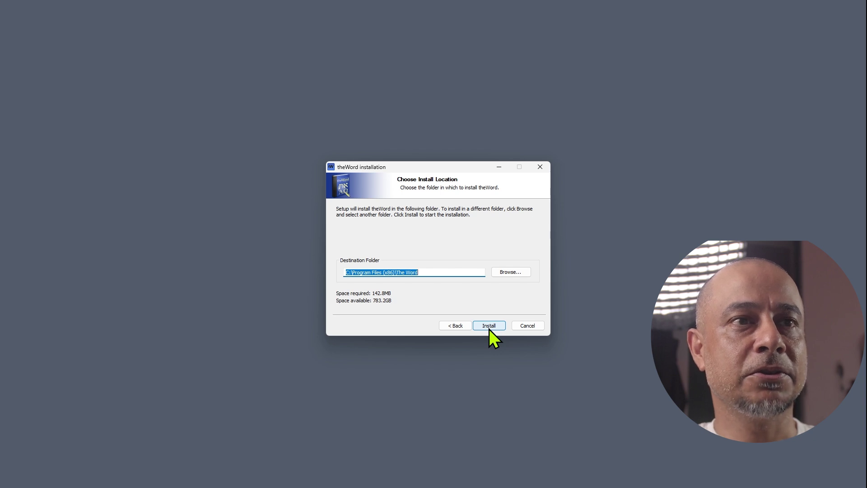
{"action": "left_click", "coordinate": [490, 325]}
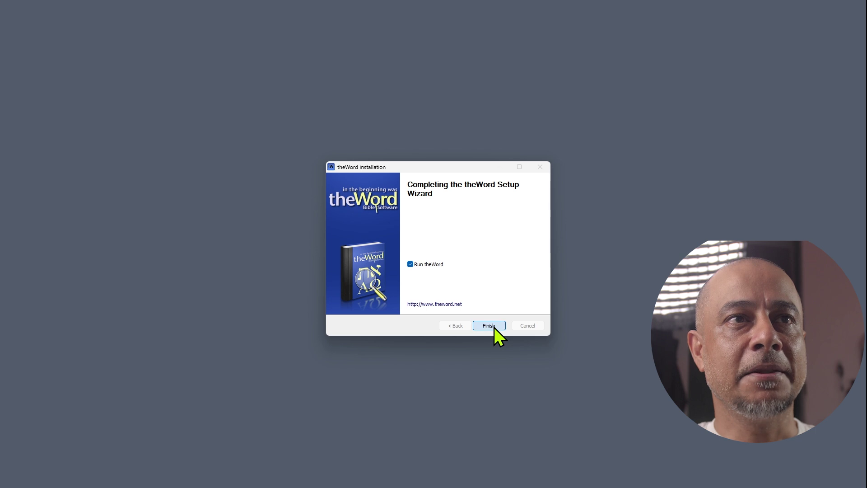
{"action": "left_click", "coordinate": [494, 327]}
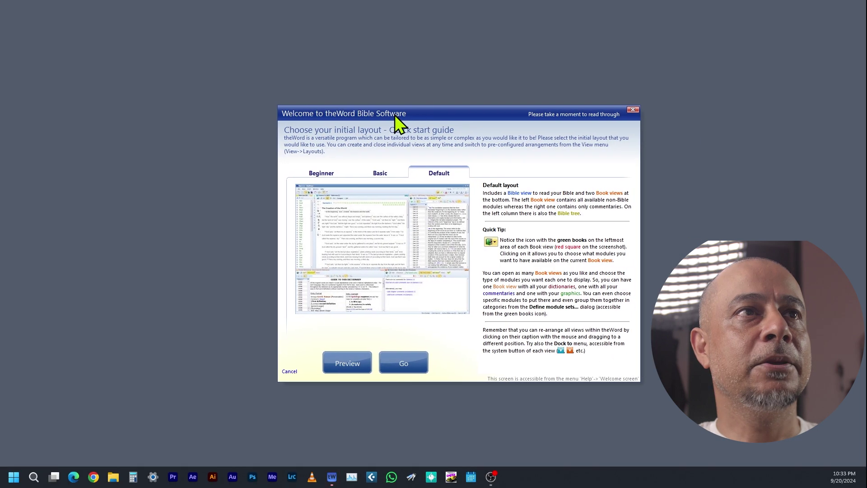
Compare the Beginner, Basic and Default layouts in the quick start guide
{"action": "left_click", "coordinate": [354, 175]}
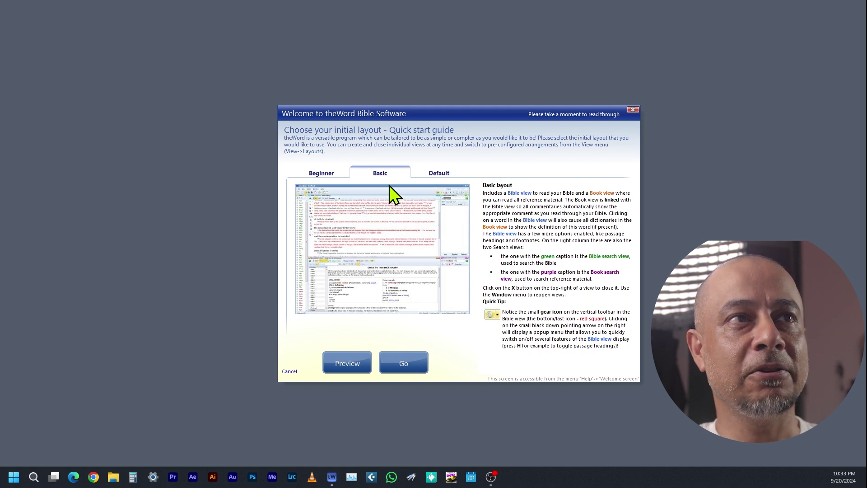
{"action": "left_click", "coordinate": [456, 175]}
{"action": "left_click", "coordinate": [355, 171]}
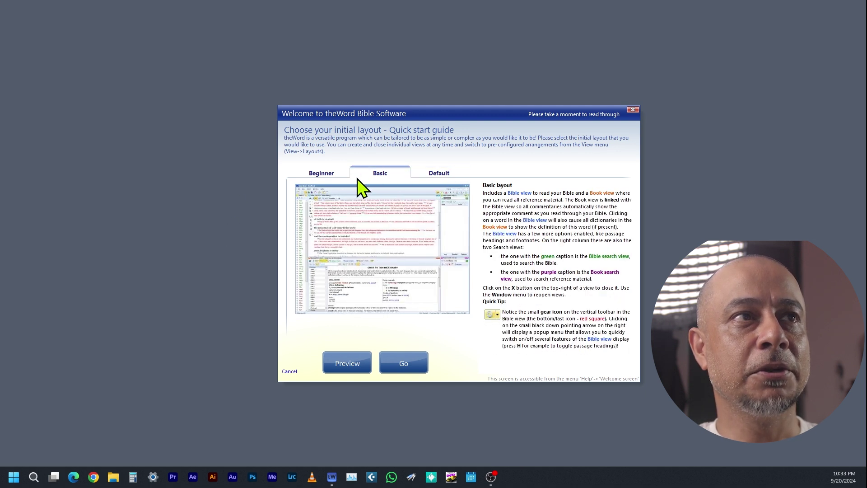
{"action": "left_click", "coordinate": [305, 176]}
{"action": "left_click", "coordinate": [372, 181]}
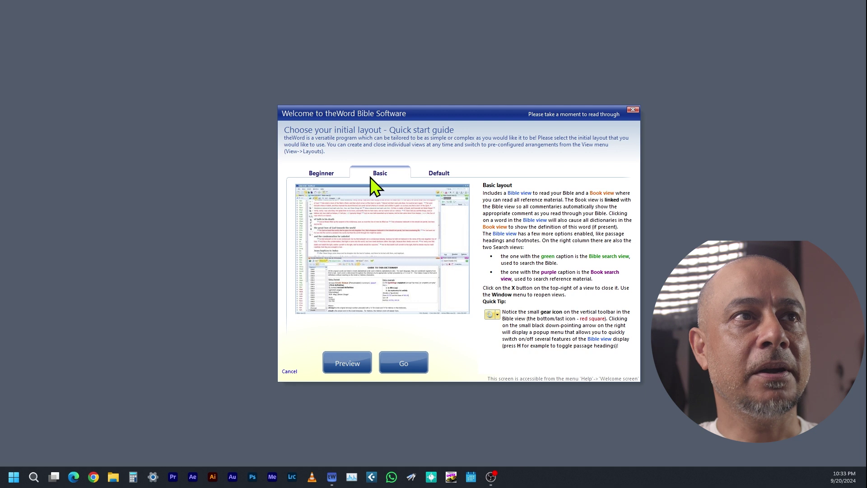
{"action": "left_click", "coordinate": [450, 172]}
{"action": "left_click", "coordinate": [402, 174]}
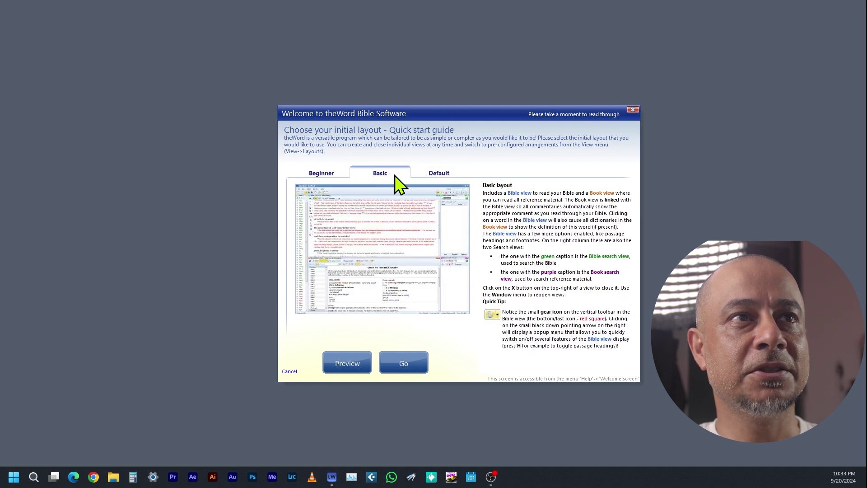
{"action": "left_click", "coordinate": [441, 175]}
Apply the Basic layout as the initial layout and dismiss the message about it
{"action": "left_click", "coordinate": [387, 178]}
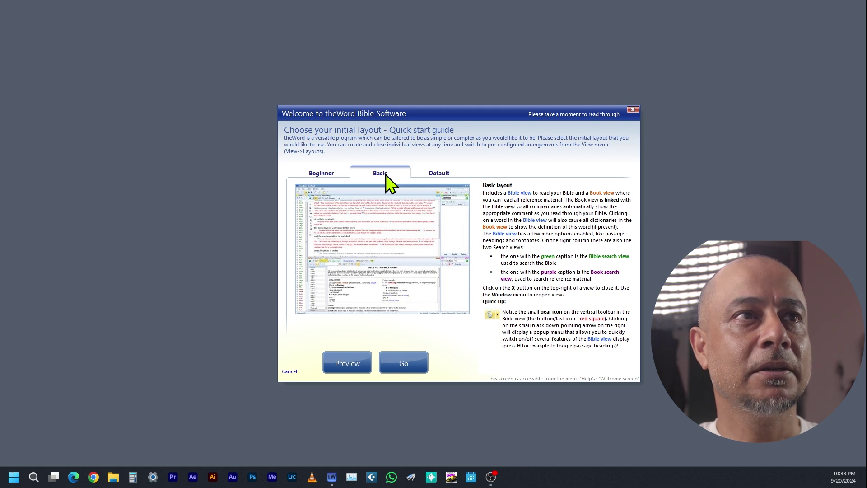
{"action": "left_click", "coordinate": [404, 365]}
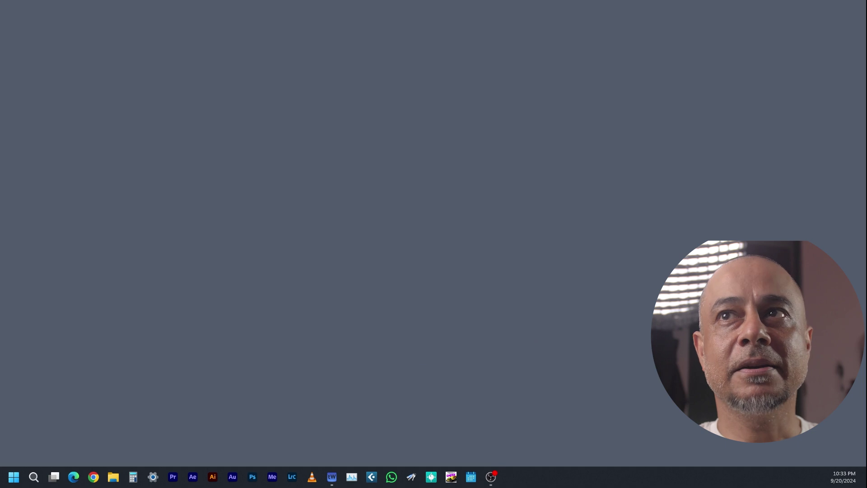
{"action": "left_click_drag", "start_coordinate": [774, 211], "coordinate": [495, 197]}
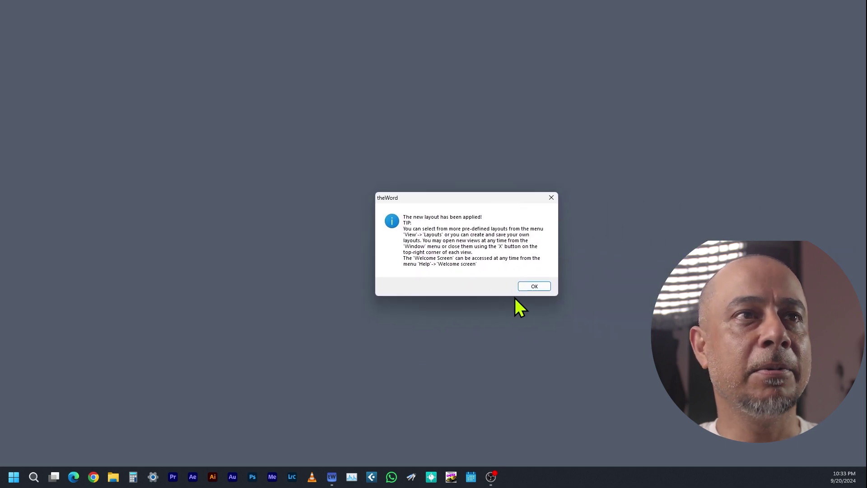
{"action": "left_click", "coordinate": [536, 288]}
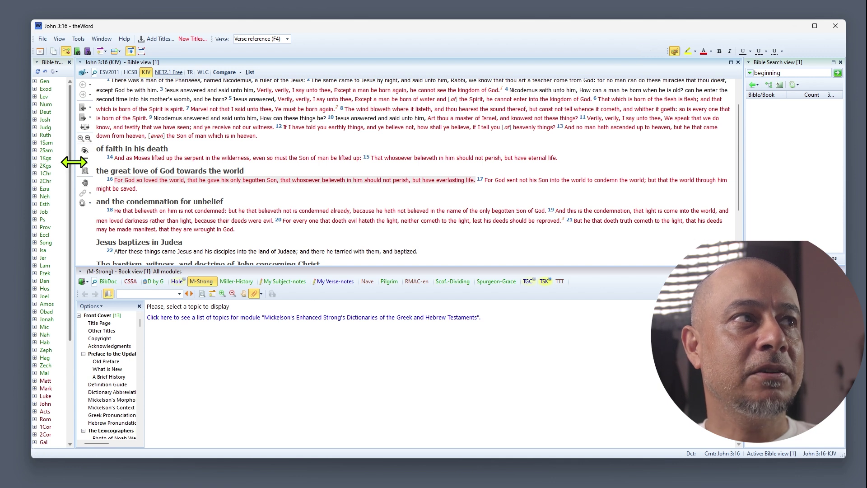
Widen the Bible tree pane and move the program window aside to examine the list of books
{"action": "left_click_drag", "start_coordinate": [74, 162], "coordinate": [106, 163]}
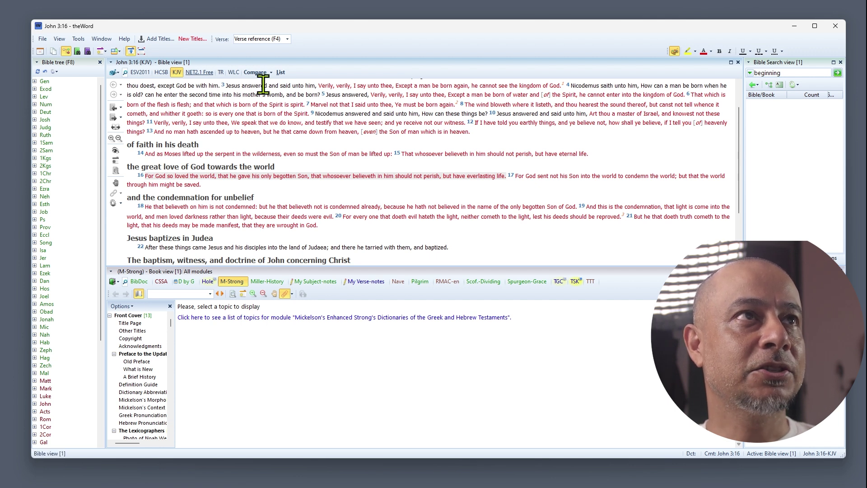
{"action": "left_click_drag", "start_coordinate": [334, 27], "coordinate": [667, 36]}
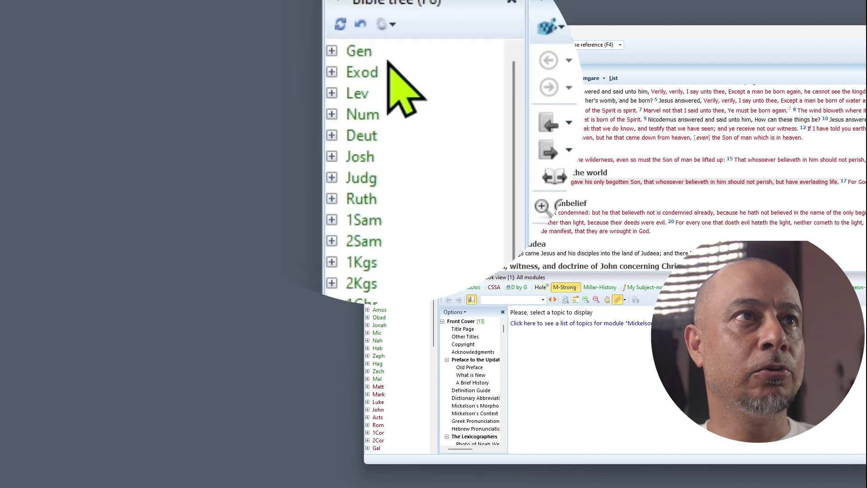
Browse the chapters of Genesis in the Bible tree, collapse the book, open Genesis 1:1 and move the window back
{"action": "left_click", "coordinate": [332, 51]}
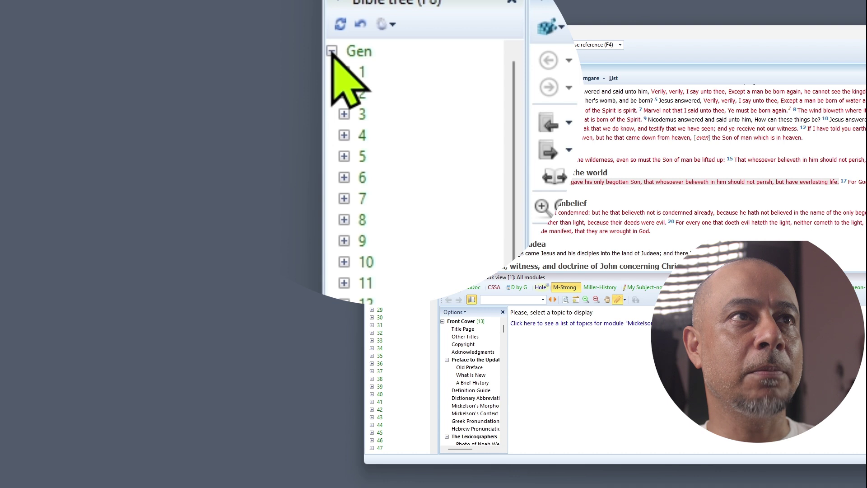
{"action": "left_click", "coordinate": [344, 178]}
{"action": "left_click", "coordinate": [344, 178]}
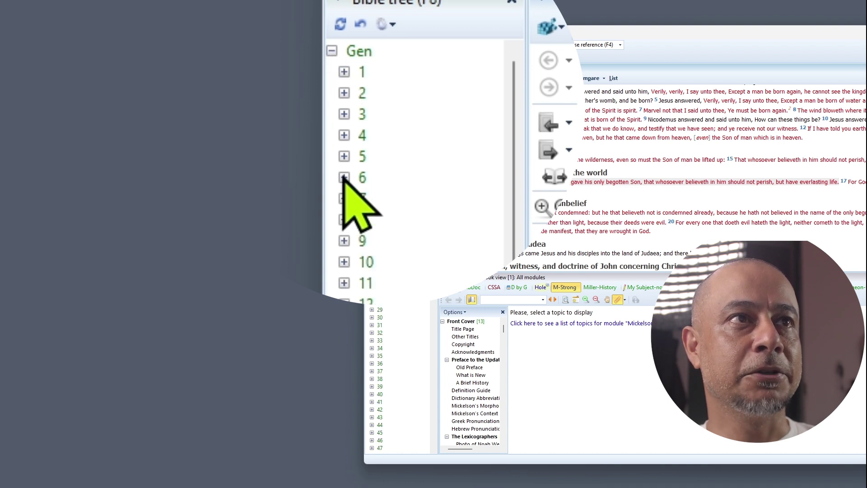
{"action": "left_click", "coordinate": [332, 51]}
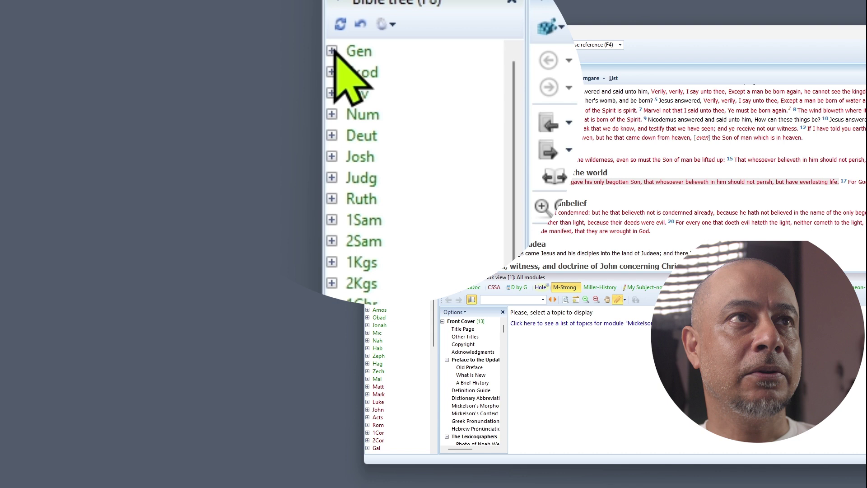
{"action": "left_click", "coordinate": [361, 51]}
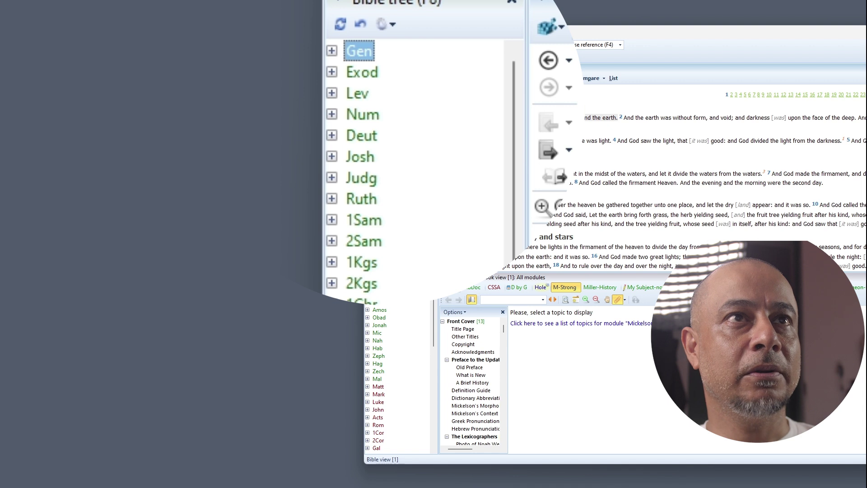
{"action": "left_click_drag", "start_coordinate": [767, 34], "coordinate": [433, 34]}
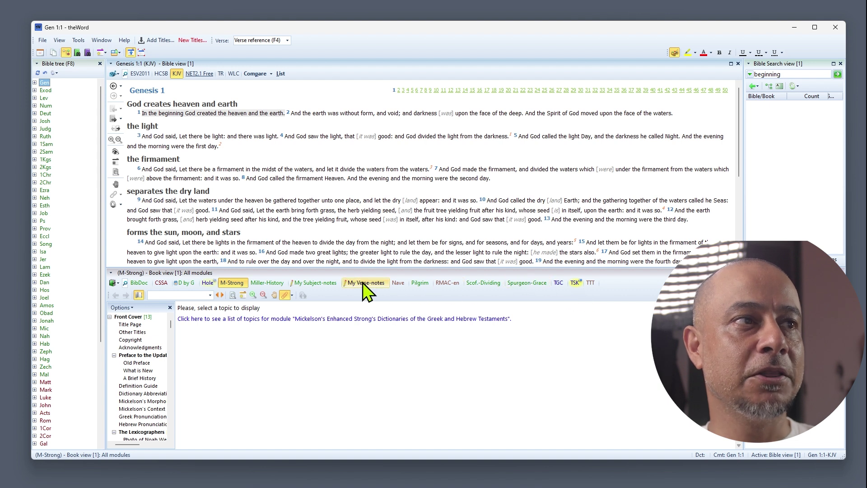
Examine the description of the M-Strong dictionary module in the Book view
{"action": "mouse_move", "coordinate": [235, 286]}
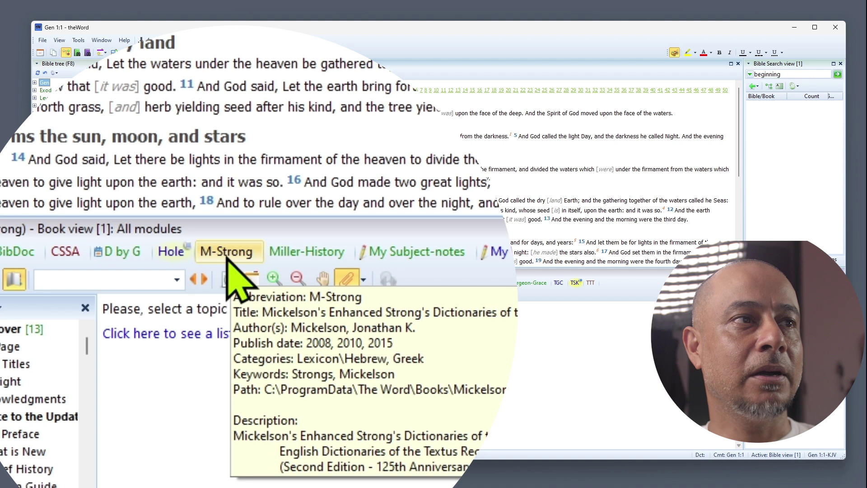
{"action": "left_click", "coordinate": [227, 260]}
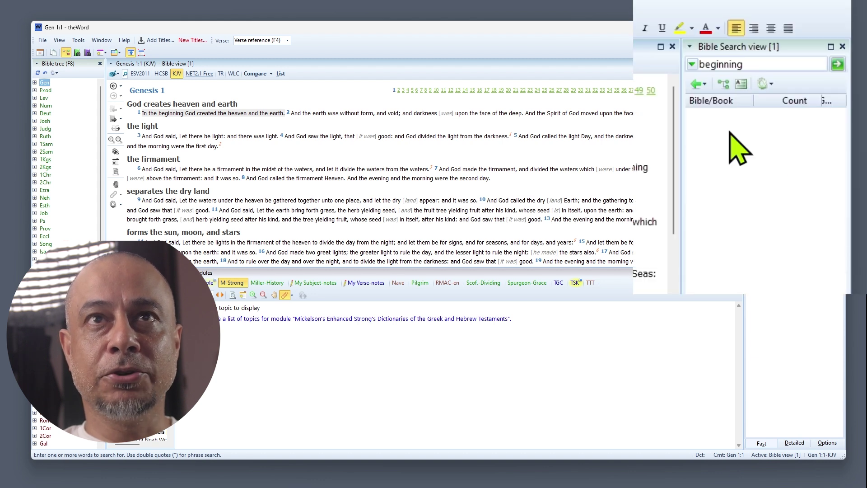
Search the KJV for "beginning", examine the Genesis matches including Gen 1:1, and collapse the results
{"action": "double_click", "coordinate": [767, 64]}
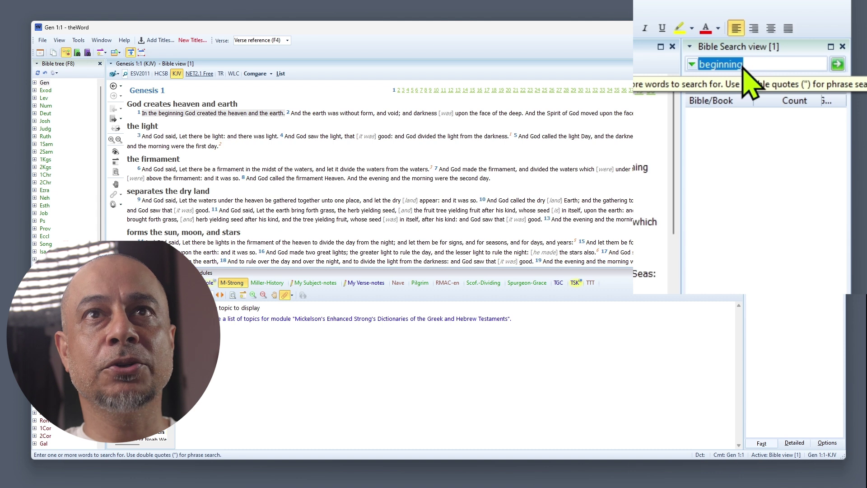
{"action": "left_click", "coordinate": [837, 65]}
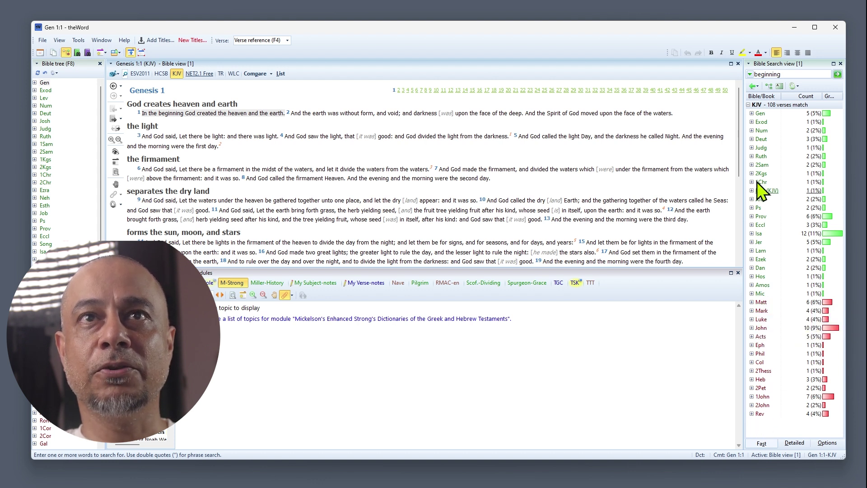
{"action": "left_click", "coordinate": [760, 113]}
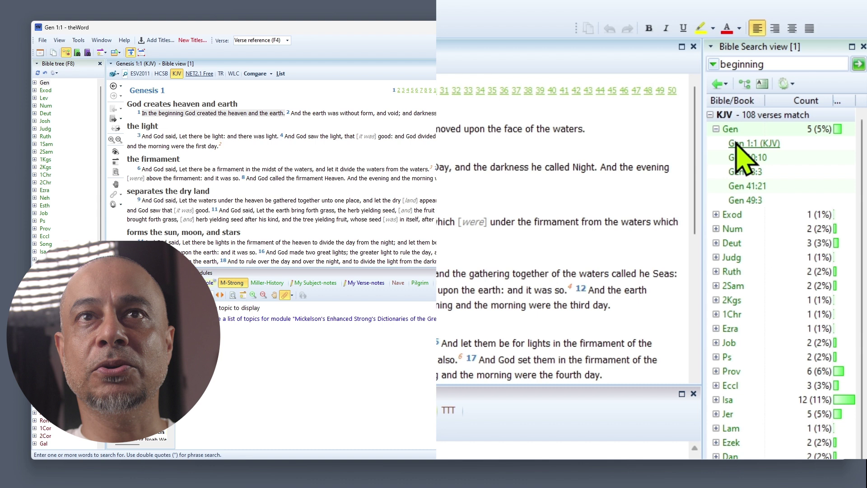
{"action": "mouse_move", "coordinate": [736, 144]}
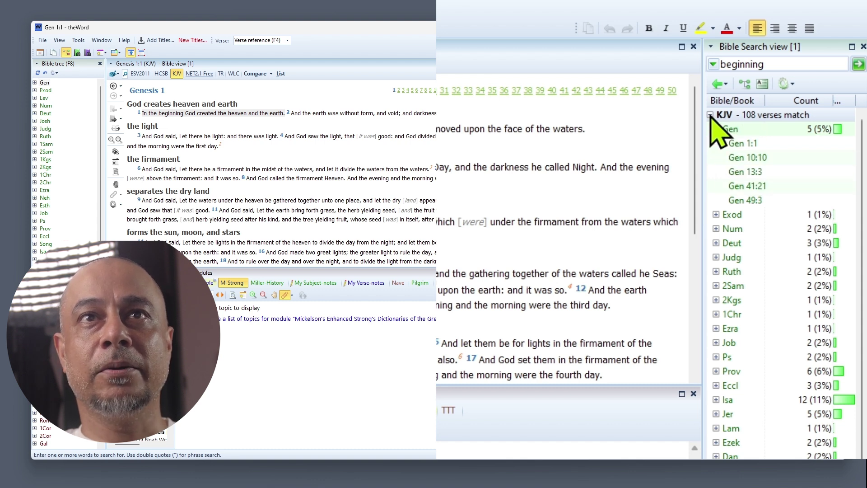
{"action": "left_click", "coordinate": [710, 115]}
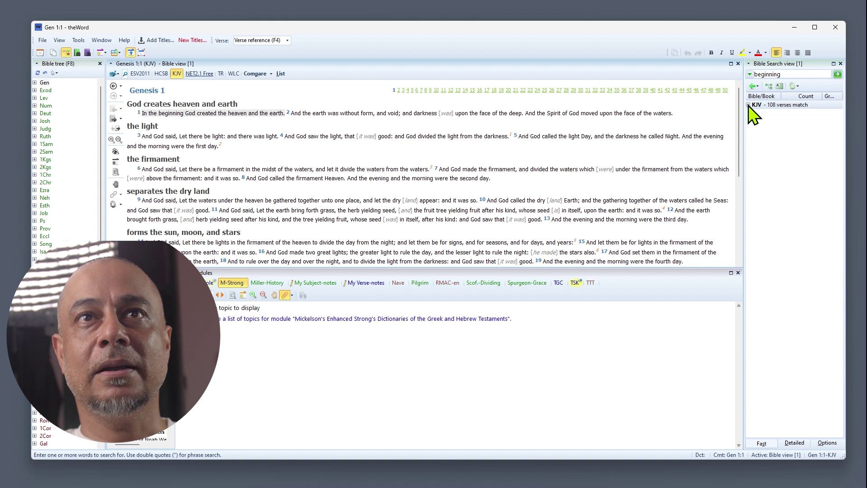
Replace the Bible search term with "lust" and run the search
{"action": "double_click", "coordinate": [789, 75]}
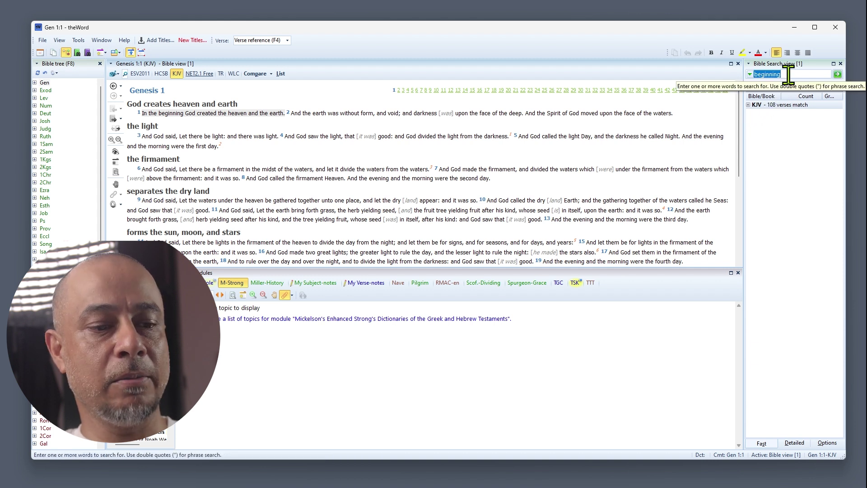
{"action": "key", "text": "BackSpace"}
{"action": "type", "text": "lust"}
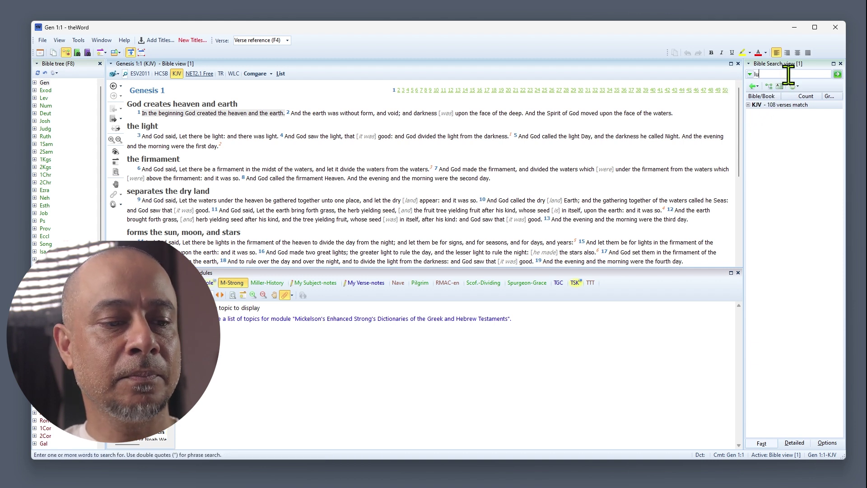
{"action": "left_click", "coordinate": [837, 75]}
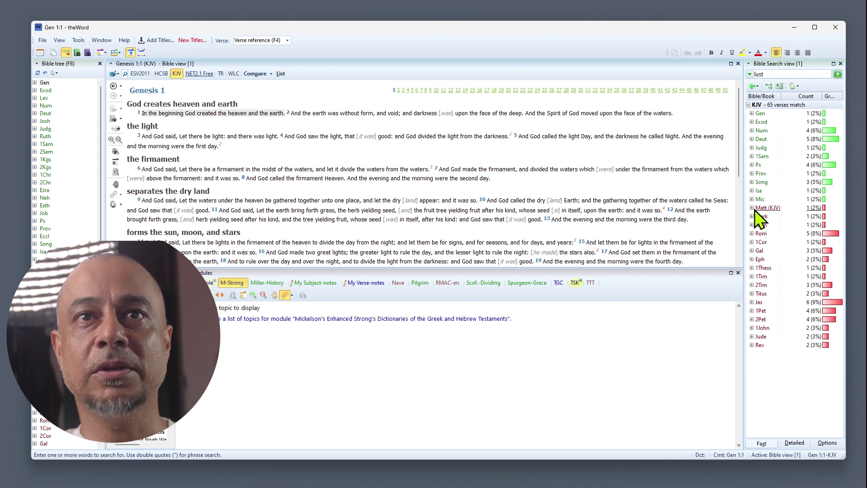
Expand the Matt results, preview Matt 5:28 and open that verse in the Bible view
{"action": "mouse_move", "coordinate": [752, 210]}
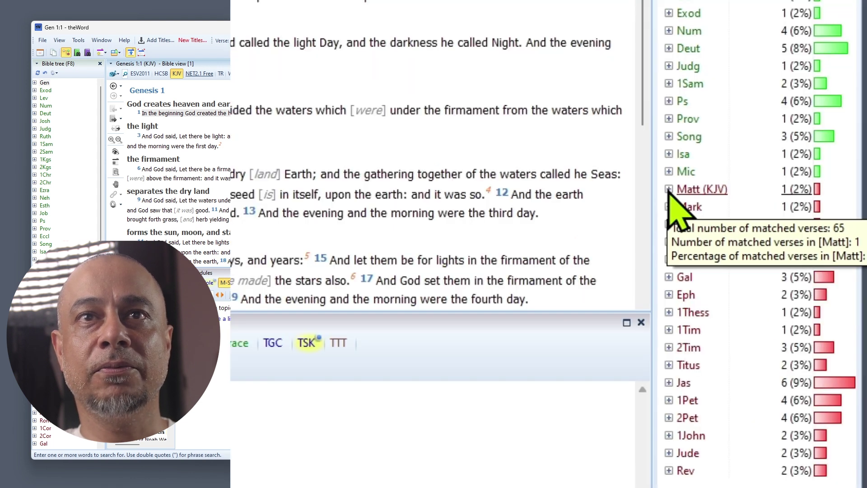
{"action": "left_click", "coordinate": [669, 190]}
{"action": "mouse_move", "coordinate": [713, 208]}
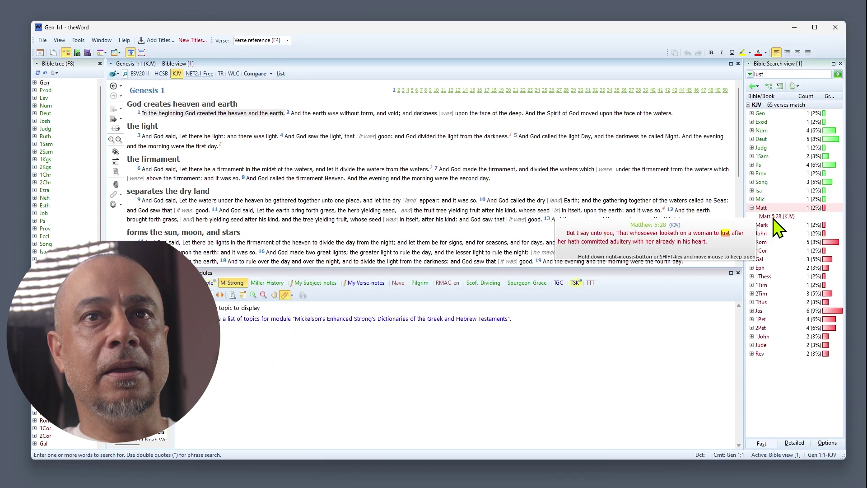
{"action": "left_click", "coordinate": [775, 218]}
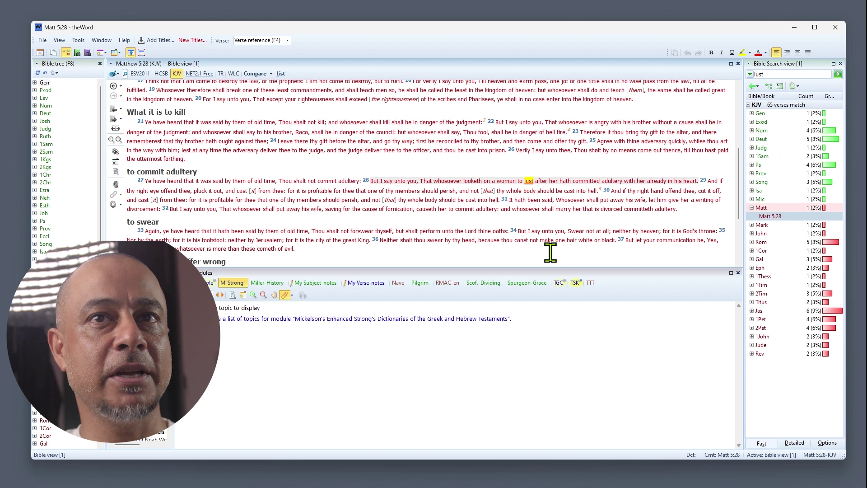
{"action": "mouse_move", "coordinate": [774, 220]}
{"action": "key", "text": "Home"}
{"action": "left_click", "coordinate": [774, 217]}
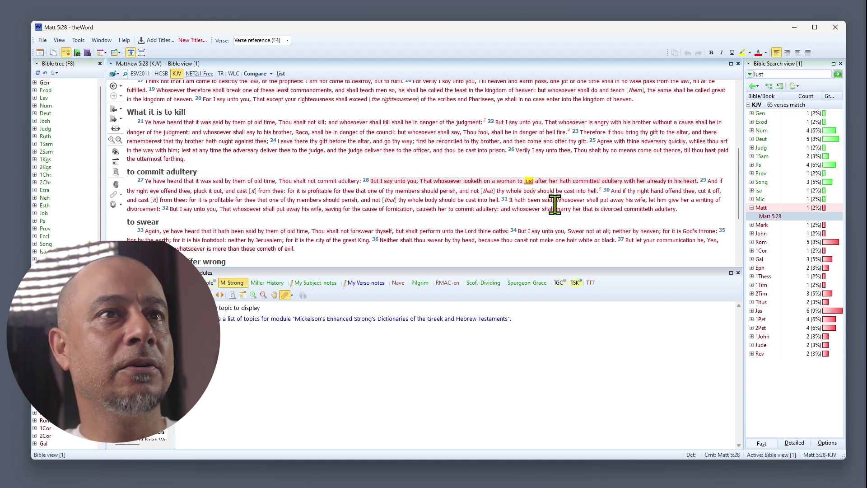
Try smaller and larger text sizes in the Bible view at Matthew 5, leaving the text enlarged
{"action": "mouse_move", "coordinate": [558, 208]}
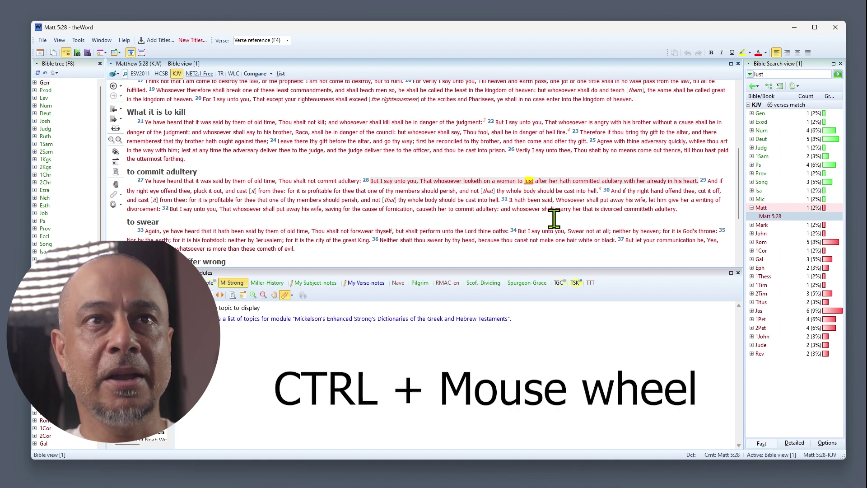
{"action": "scroll", "coordinate": [554, 219], "scroll_direction": "up", "scroll_amount": 4}
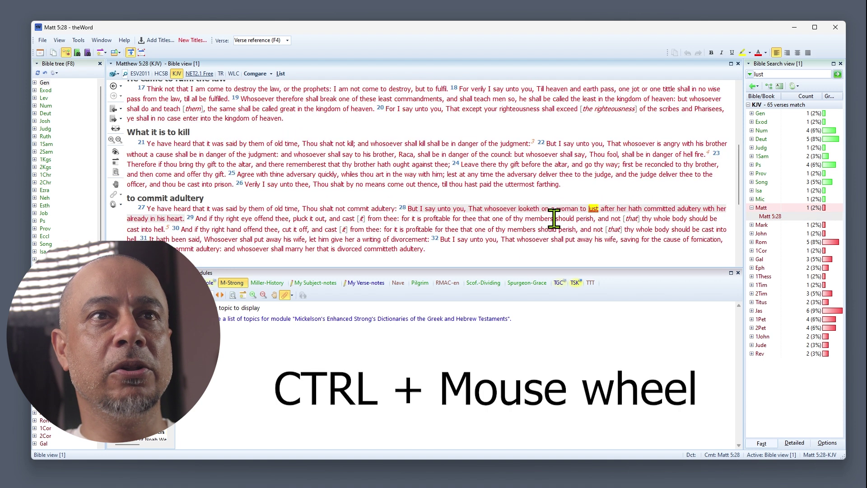
{"action": "scroll", "coordinate": [554, 219], "scroll_direction": "up", "scroll_amount": 2}
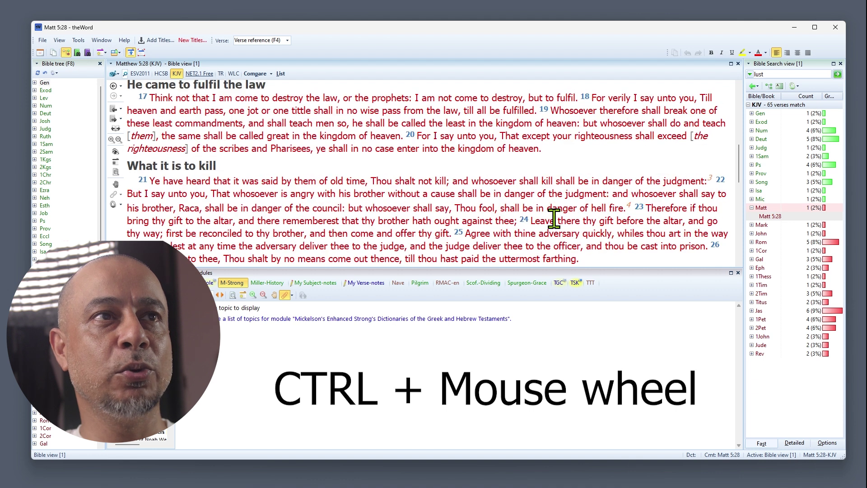
{"action": "scroll", "coordinate": [554, 219], "scroll_direction": "down", "scroll_amount": 5}
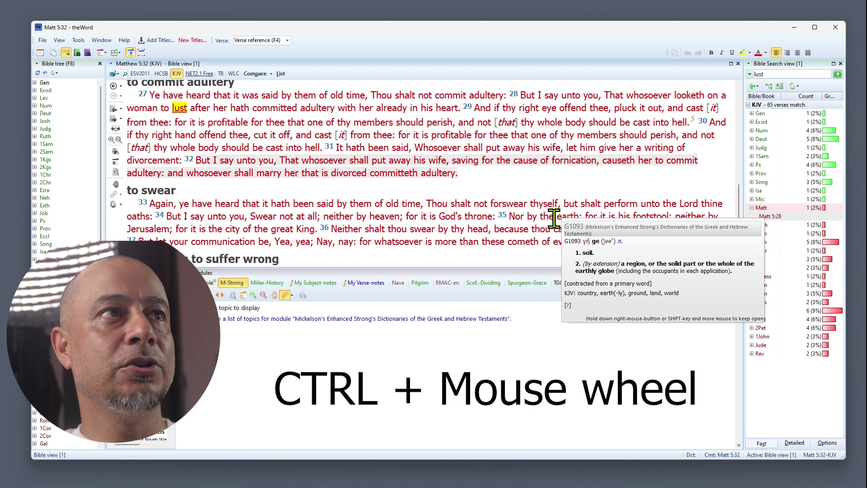
{"action": "scroll", "coordinate": [554, 219], "scroll_direction": "up", "scroll_amount": 1}
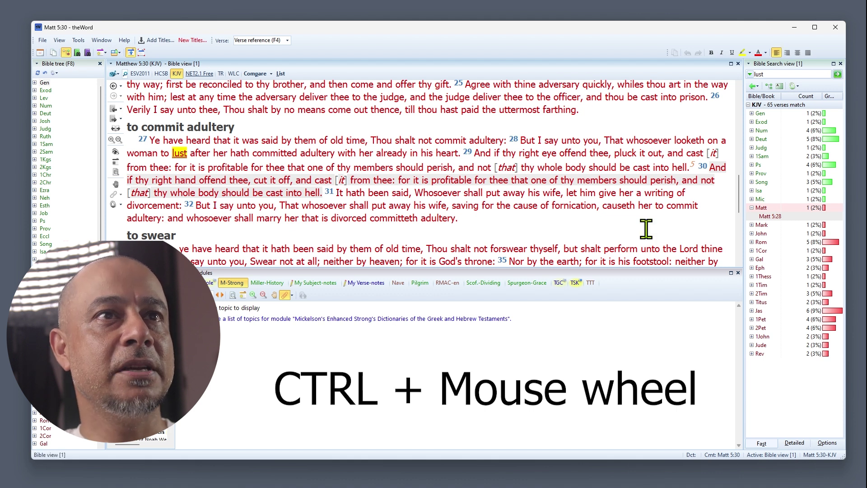
{"action": "scroll", "coordinate": [645, 229], "scroll_direction": "down", "scroll_amount": 4, "text": "ctrl"}
{"action": "scroll", "coordinate": [645, 229], "scroll_direction": "down", "scroll_amount": 3, "text": "ctrl"}
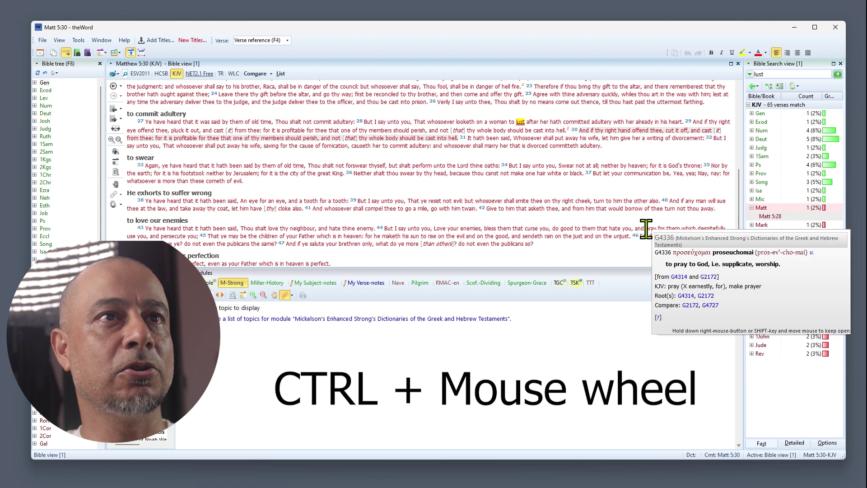
{"action": "scroll", "coordinate": [646, 229], "scroll_direction": "up", "scroll_amount": 3, "text": "ctrl"}
{"action": "scroll", "coordinate": [645, 229], "scroll_direction": "up", "scroll_amount": 4, "text": "ctrl"}
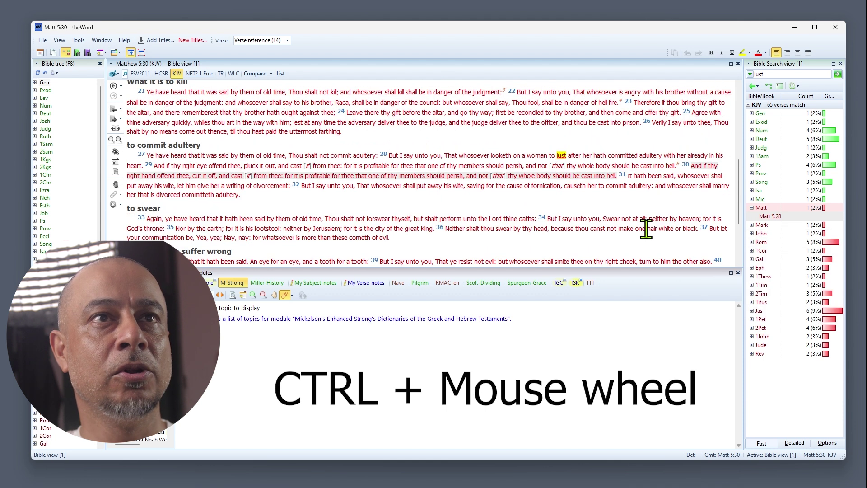
{"action": "scroll", "coordinate": [646, 229], "scroll_direction": "up", "scroll_amount": 4, "text": "ctrl"}
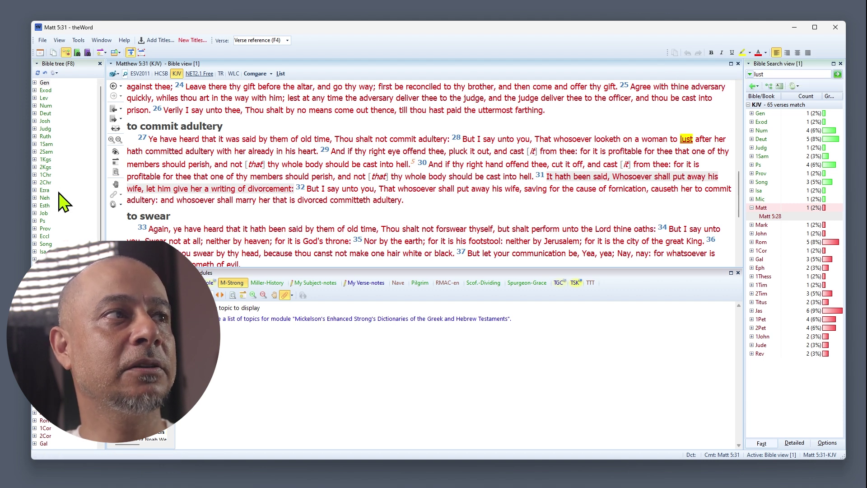
Open Psalms 23 and set up the Compare view to show ESV2011 and KJV in columns
{"action": "left_click", "coordinate": [43, 221]}
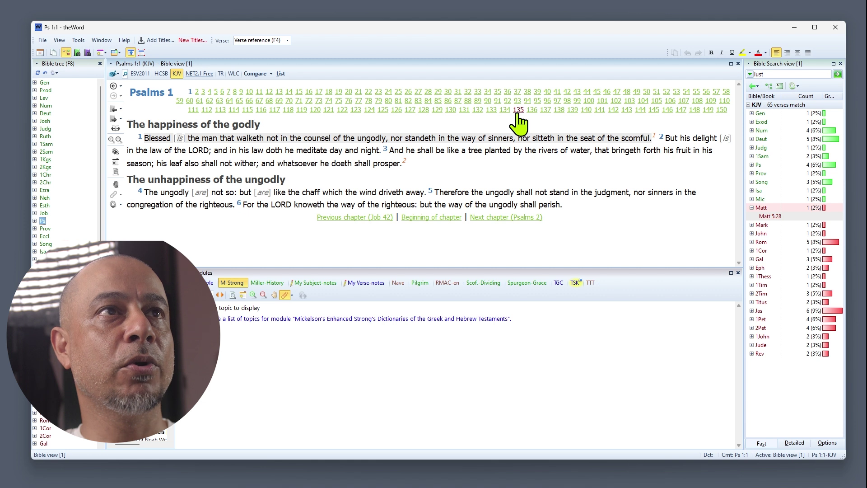
{"action": "left_click", "coordinate": [379, 96]}
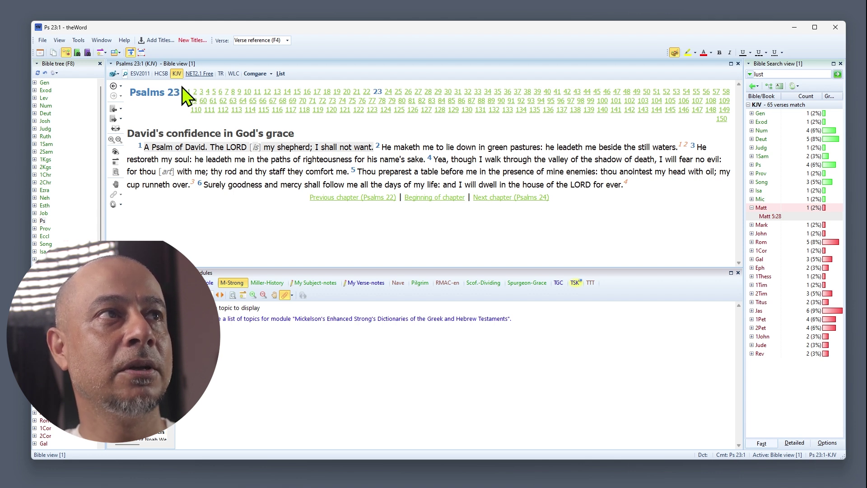
{"action": "left_click", "coordinate": [263, 77]}
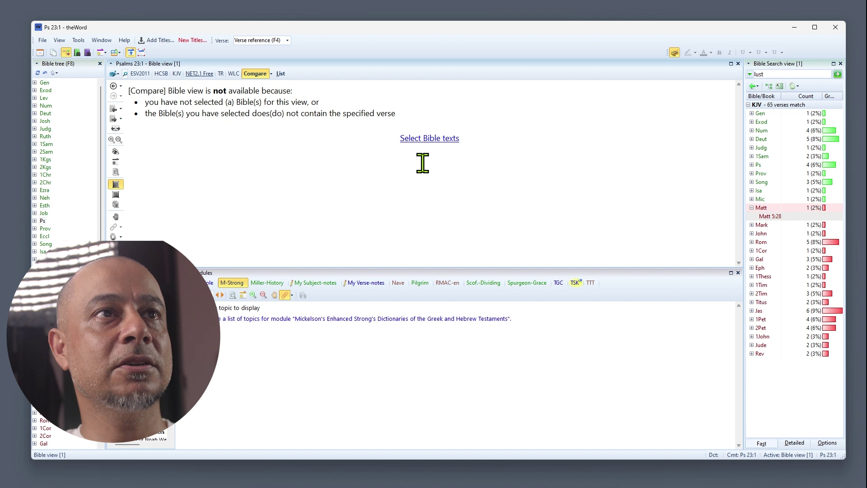
{"action": "left_click", "coordinate": [428, 139]}
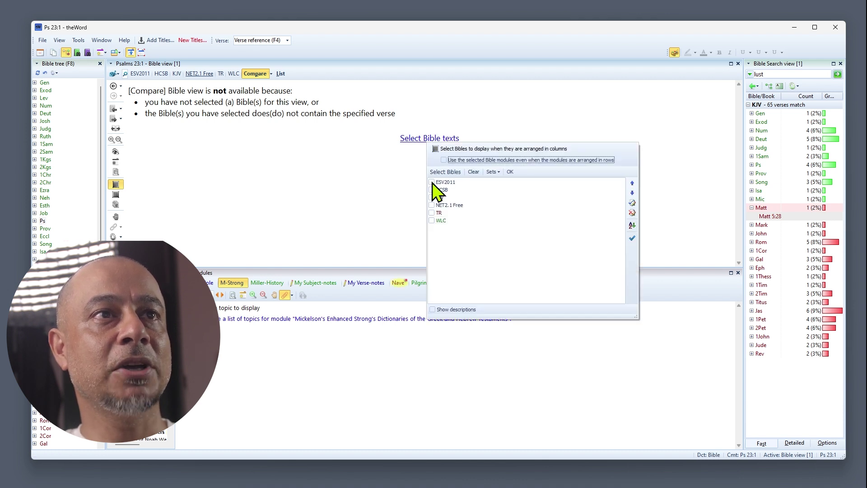
{"action": "left_click", "coordinate": [432, 182]}
{"action": "left_click", "coordinate": [432, 198]}
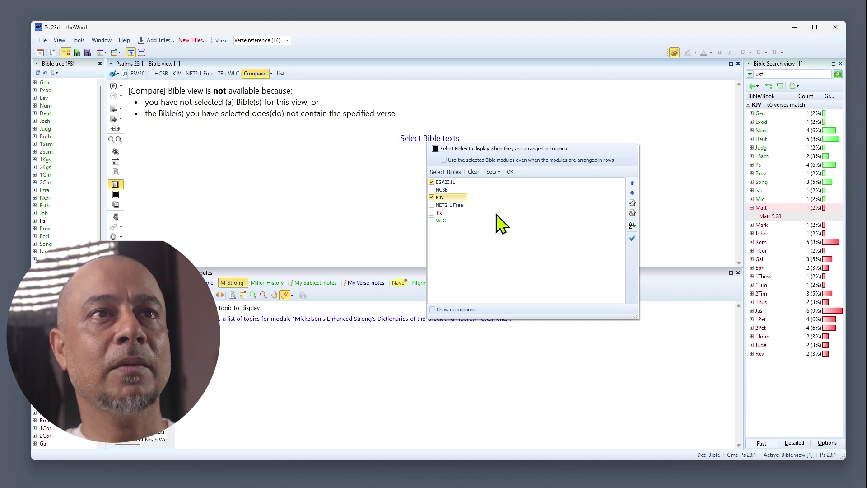
{"action": "left_click", "coordinate": [510, 171]}
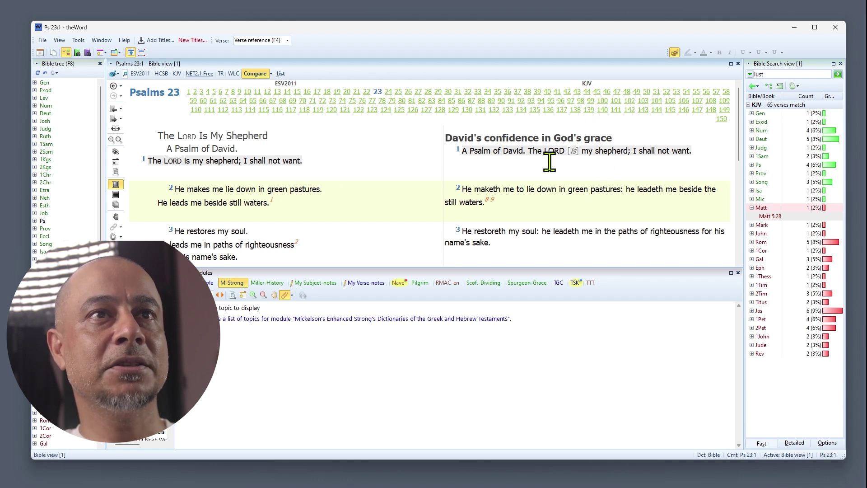
Slightly enlarge the compared text and read Psalms 23 in both translations down to verse 5
{"action": "scroll", "coordinate": [585, 163], "scroll_direction": "down", "scroll_amount": 2, "text": "ctrl"}
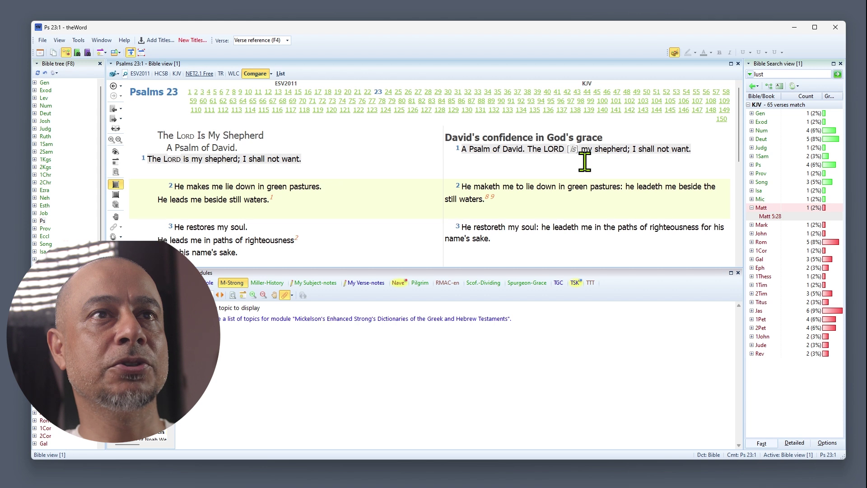
{"action": "scroll", "coordinate": [585, 164], "scroll_direction": "up", "scroll_amount": 2, "text": "ctrl"}
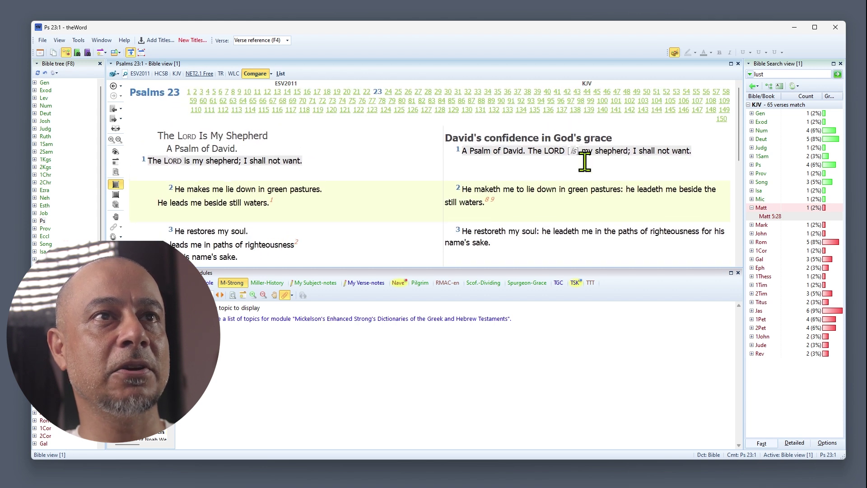
{"action": "scroll", "coordinate": [584, 162], "scroll_direction": "up", "scroll_amount": 1, "text": "ctrl"}
{"action": "scroll", "coordinate": [585, 162], "scroll_direction": "down", "scroll_amount": 2}
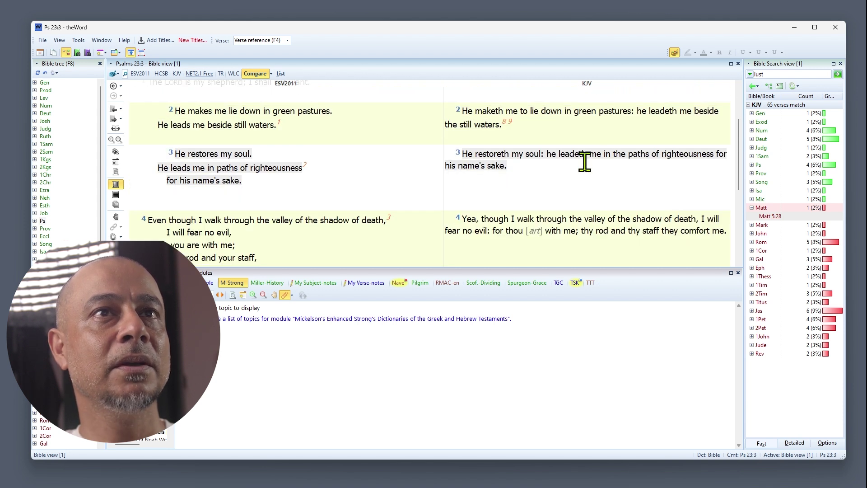
{"action": "scroll", "coordinate": [584, 163], "scroll_direction": "down", "scroll_amount": 2}
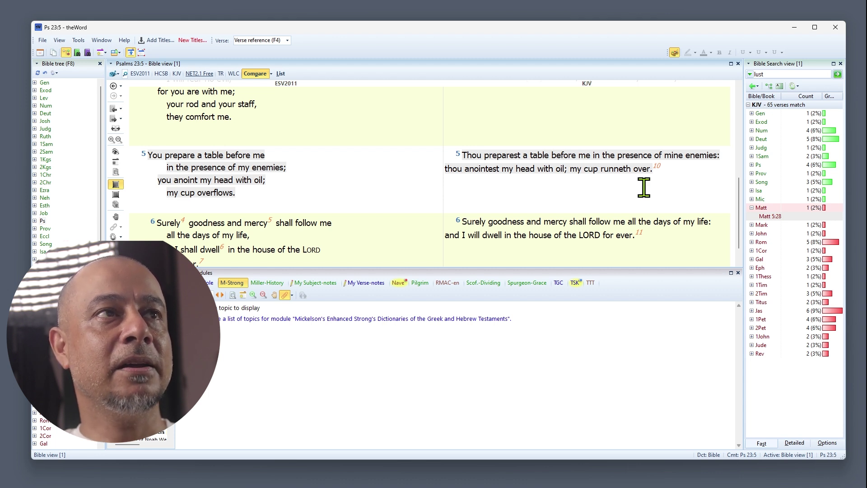
Preview the Matt 5:28 search result and open it in the Compare view
{"action": "mouse_move", "coordinate": [776, 217]}
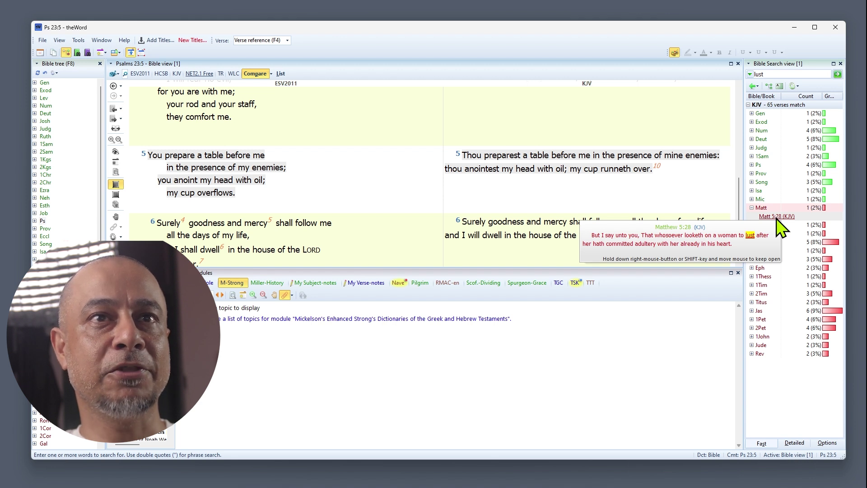
{"action": "left_click", "coordinate": [777, 217]}
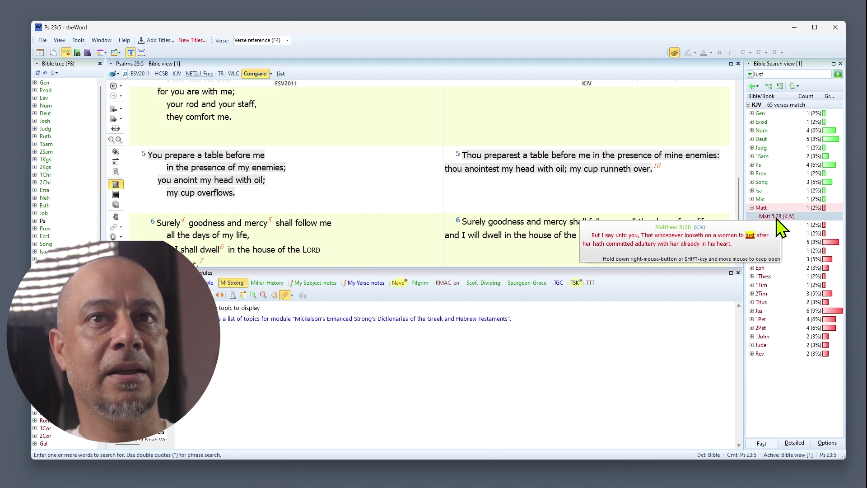
{"action": "double_click", "coordinate": [766, 225]}
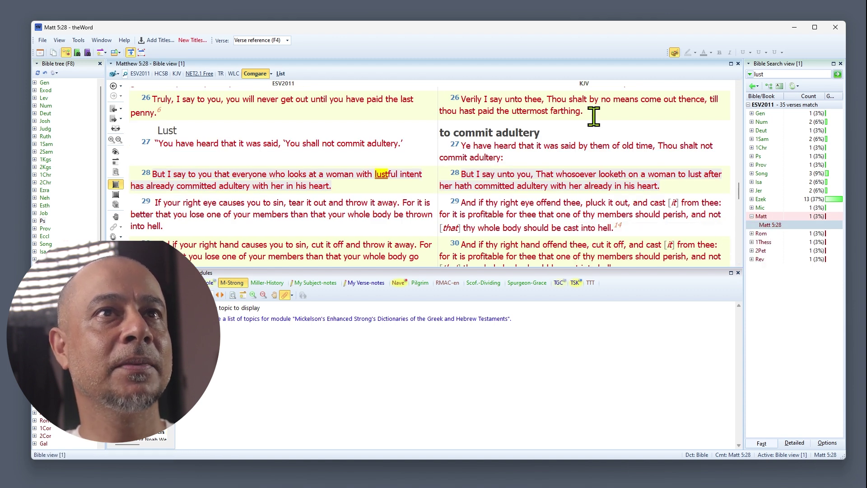
Switch to the KJV text and back to Compare, and examine the Strong's definition of "lust" in the KJV's Matthew 5:28
{"action": "left_click", "coordinate": [177, 74]}
{"action": "left_click", "coordinate": [254, 74]}
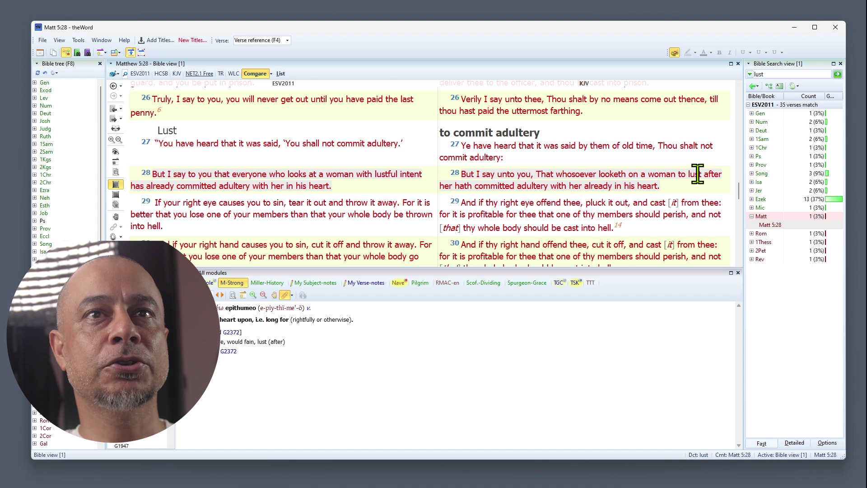
{"action": "mouse_move", "coordinate": [697, 174]}
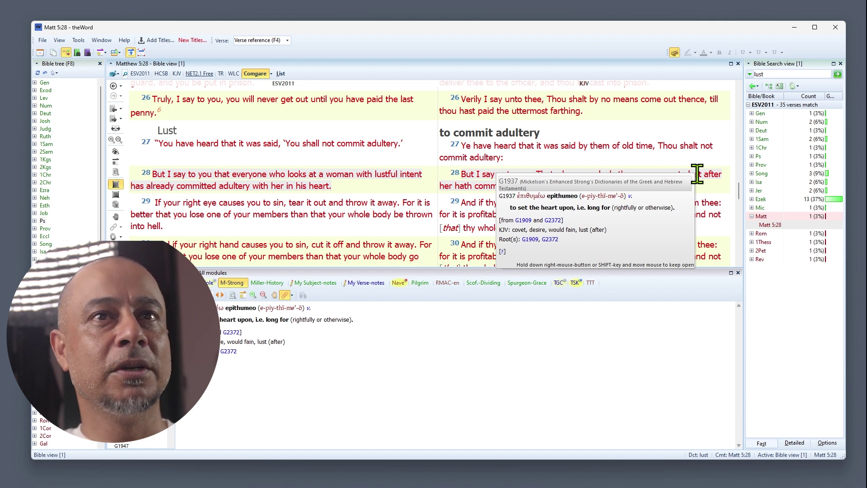
Select "lust" in the KJV's Matthew 5:28 and enlarge the text of its Strong's definition in the Book view
{"action": "mouse_move", "coordinate": [672, 173]}
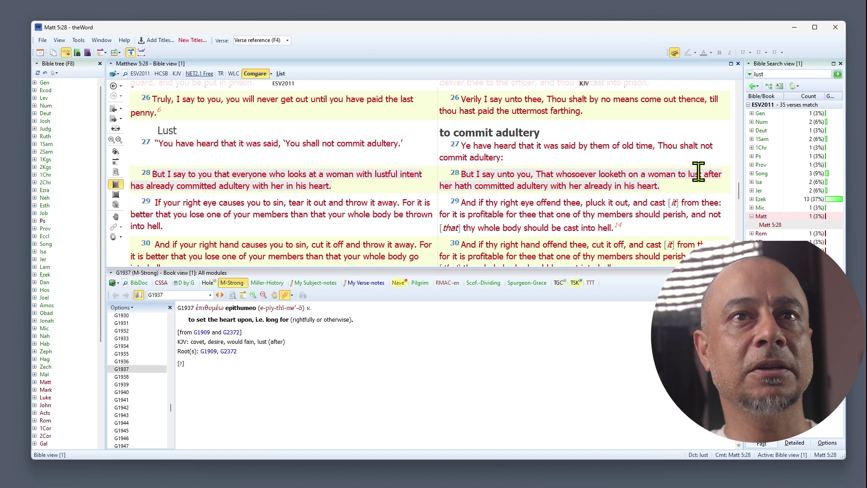
{"action": "mouse_move", "coordinate": [700, 177]}
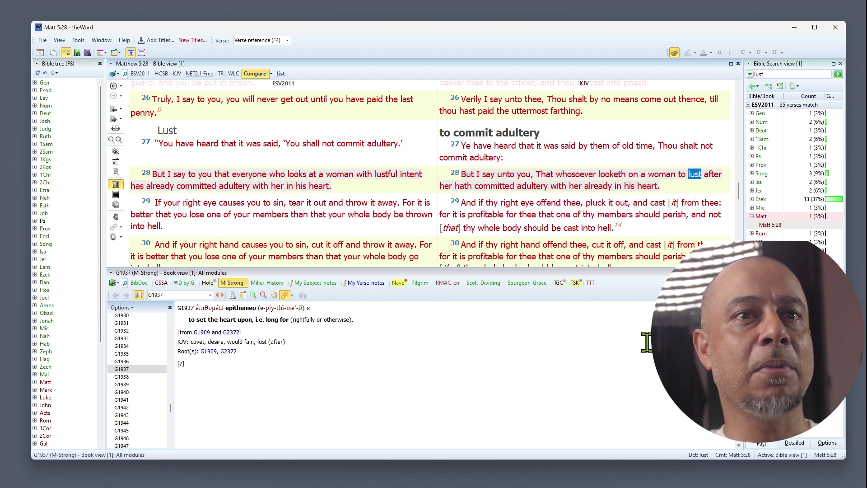
{"action": "scroll", "coordinate": [646, 351], "scroll_direction": "up", "scroll_amount": 3}
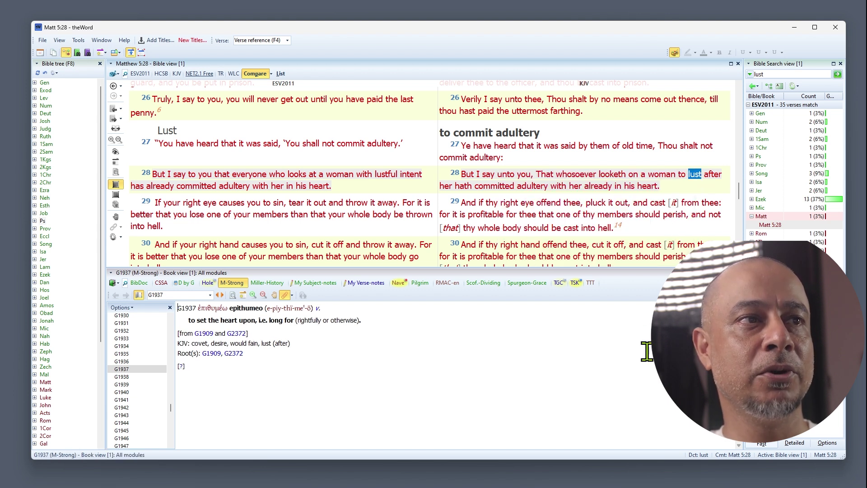
{"action": "scroll", "coordinate": [646, 351], "scroll_direction": "up", "scroll_amount": 2}
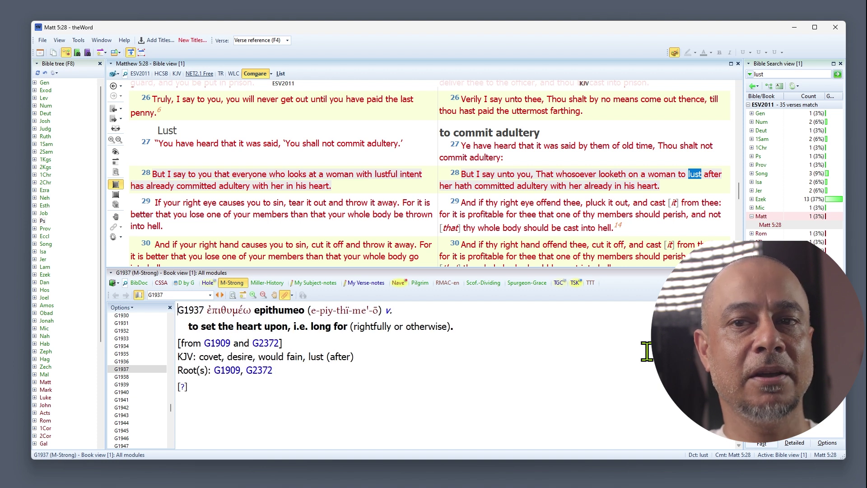
{"action": "scroll", "coordinate": [602, 350], "scroll_direction": "up", "scroll_amount": 2}
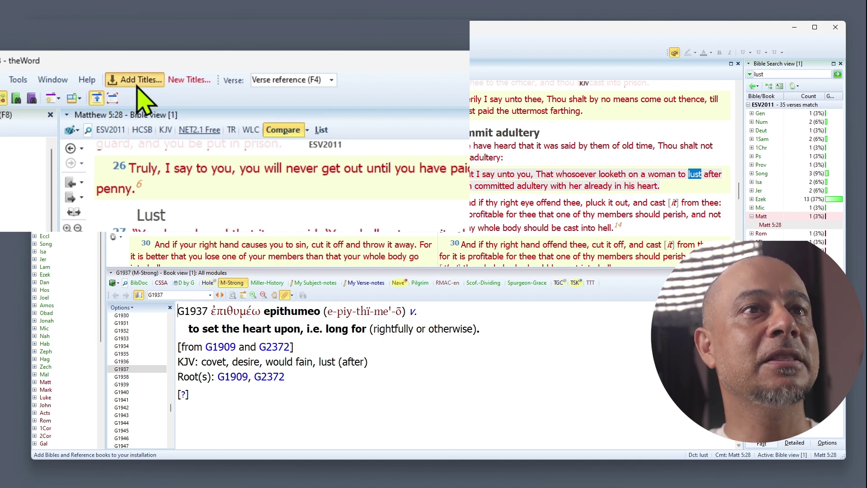
Open the window for adding titles, move it over the Bible view and enlarge it to show more of the list
{"action": "left_click", "coordinate": [158, 44]}
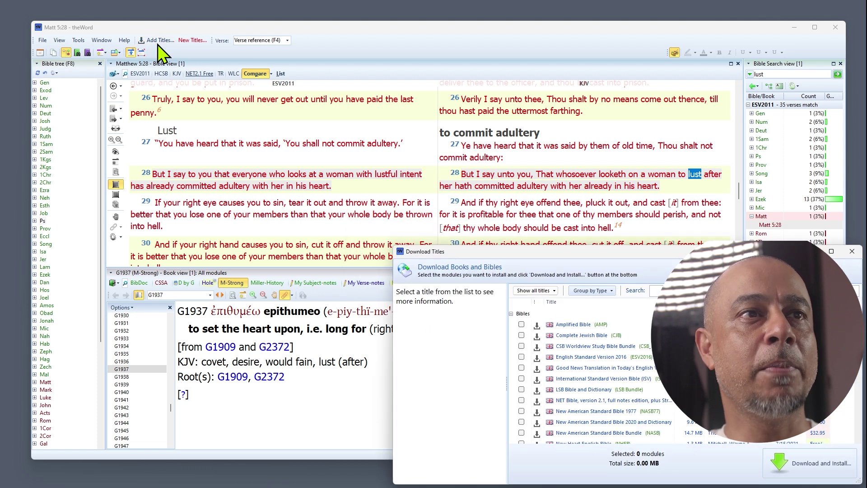
{"action": "left_click_drag", "start_coordinate": [653, 255], "coordinate": [376, 81]}
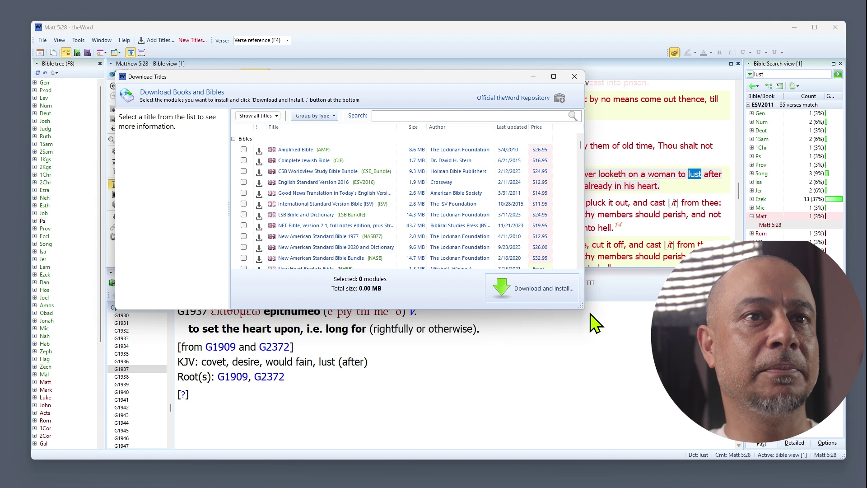
{"action": "left_click_drag", "start_coordinate": [589, 313], "coordinate": [803, 426]}
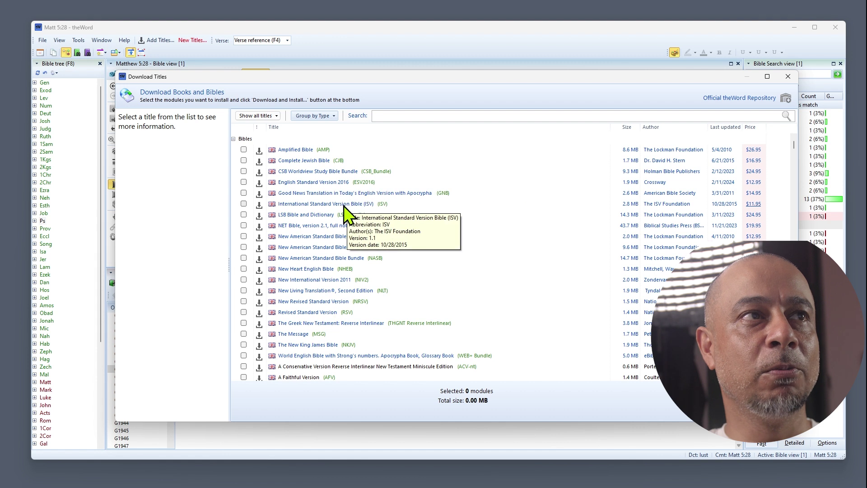
Collapse every category in the downloadable titles list, from Bibles through Language Files
{"action": "left_click", "coordinate": [233, 139]}
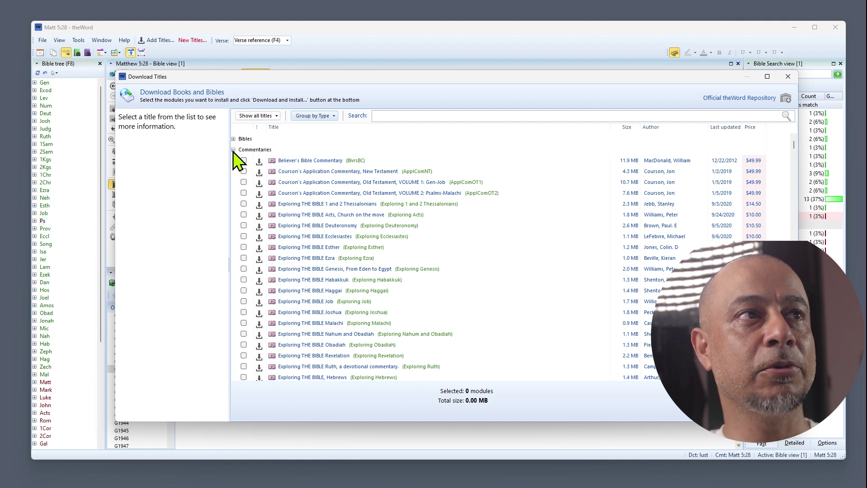
{"action": "left_click", "coordinate": [234, 150]}
{"action": "left_click", "coordinate": [233, 161]}
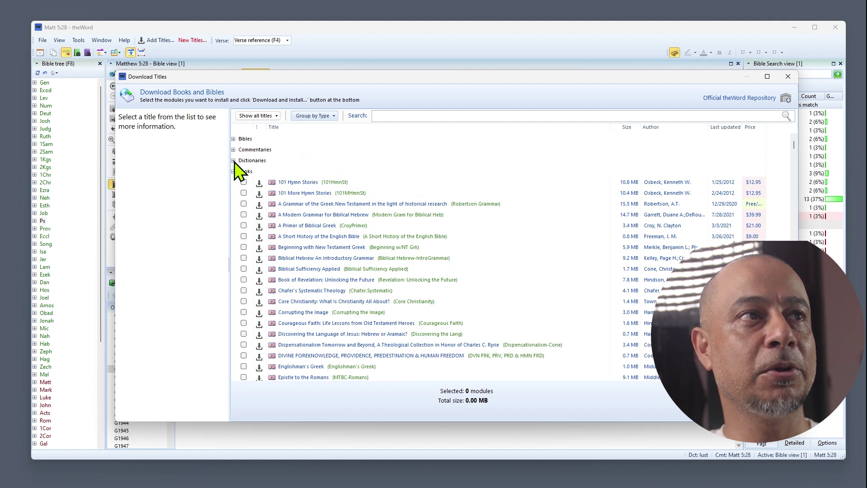
{"action": "left_click", "coordinate": [233, 172]}
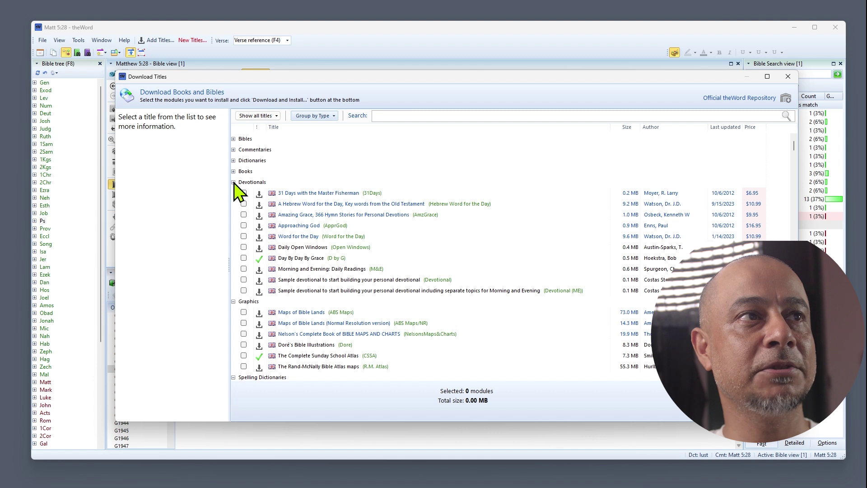
{"action": "left_click", "coordinate": [234, 182]}
{"action": "left_click", "coordinate": [234, 193]}
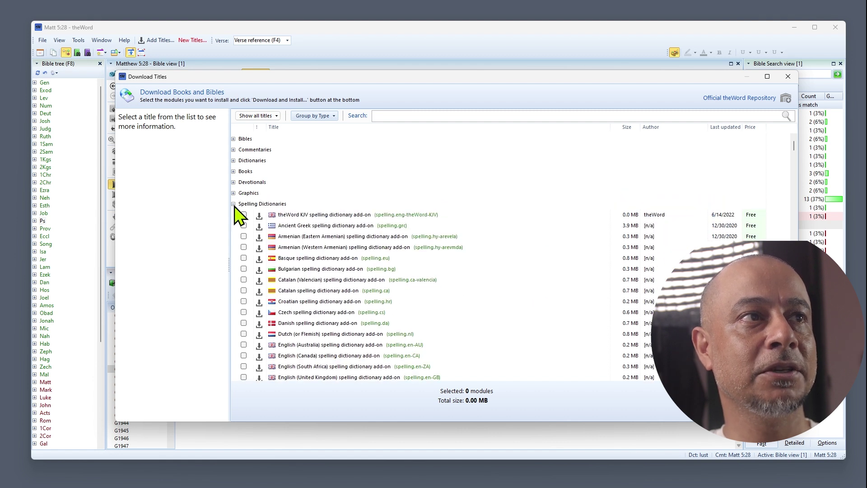
{"action": "left_click", "coordinate": [233, 204]}
{"action": "left_click", "coordinate": [234, 216]}
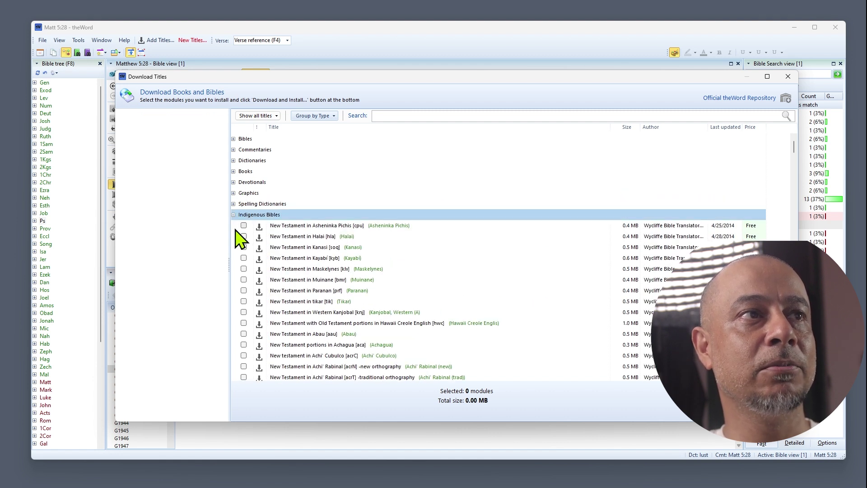
{"action": "left_click", "coordinate": [234, 215]}
{"action": "left_click", "coordinate": [234, 226]}
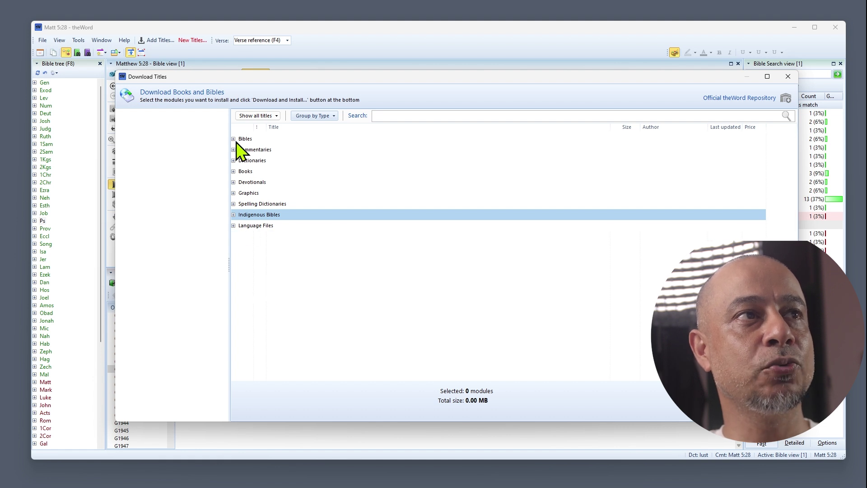
{"action": "left_click", "coordinate": [251, 229]}
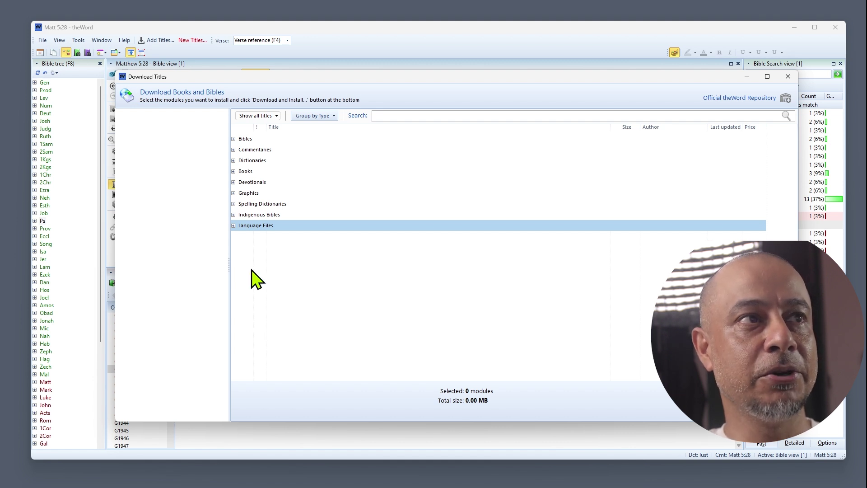
Expand the Dictionaries category and mark Noah Webster's 1828 Dictionary of American English for download
{"action": "double_click", "coordinate": [243, 161]}
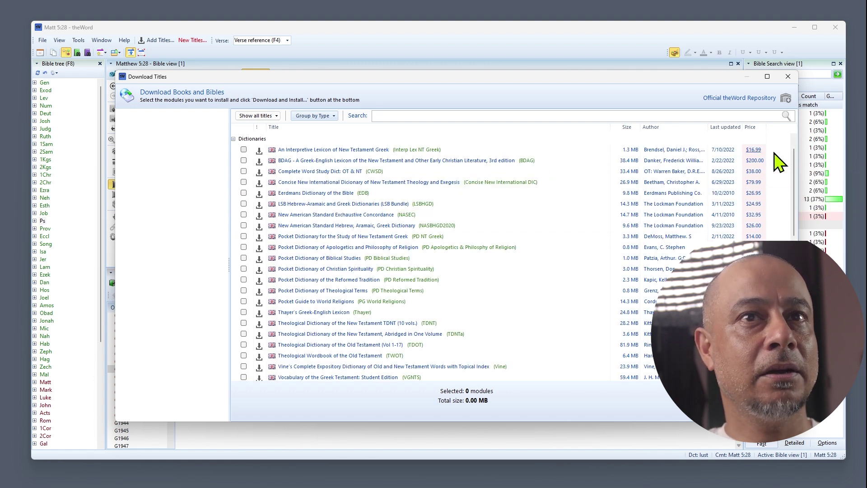
{"action": "left_click_drag", "start_coordinate": [793, 156], "coordinate": [794, 238]}
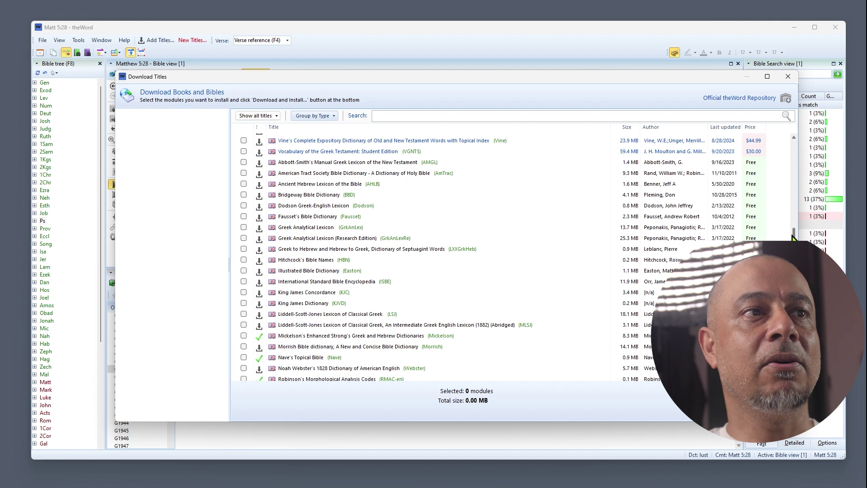
{"action": "left_click_drag", "start_coordinate": [793, 239], "coordinate": [793, 245]}
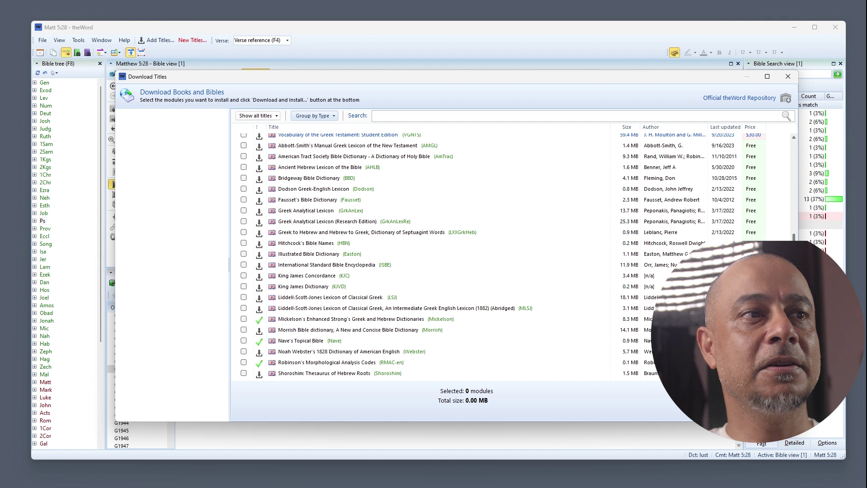
{"action": "scroll", "coordinate": [496, 257], "scroll_direction": "down", "scroll_amount": 2}
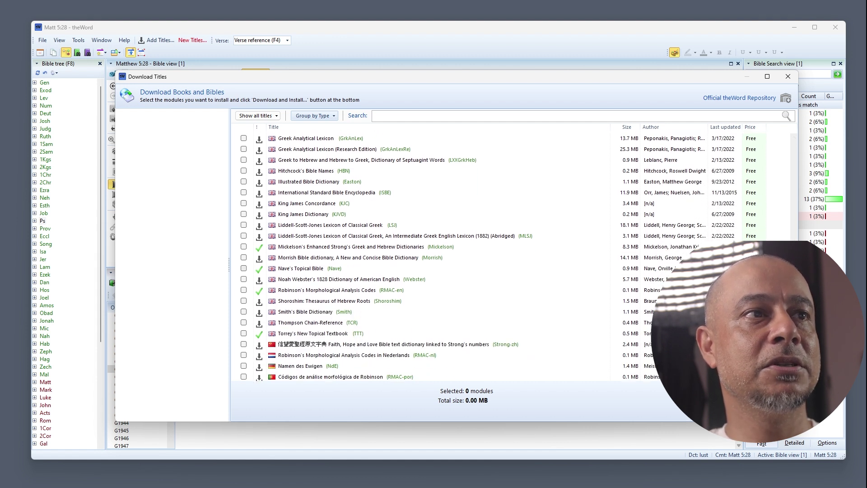
{"action": "left_click", "coordinate": [244, 279]}
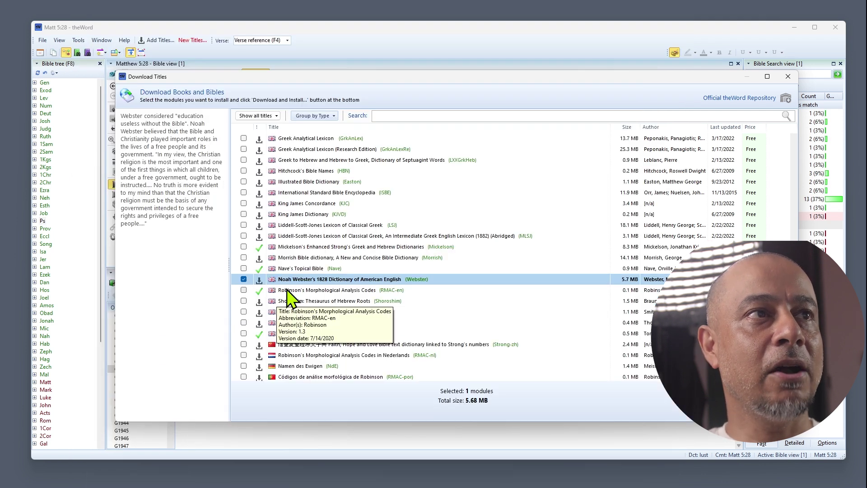
Collapse Dictionaries, expand the Books category and mark the free title Foxe's Book of Martyrs for download
{"action": "scroll", "coordinate": [289, 296], "scroll_direction": "up", "scroll_amount": 10}
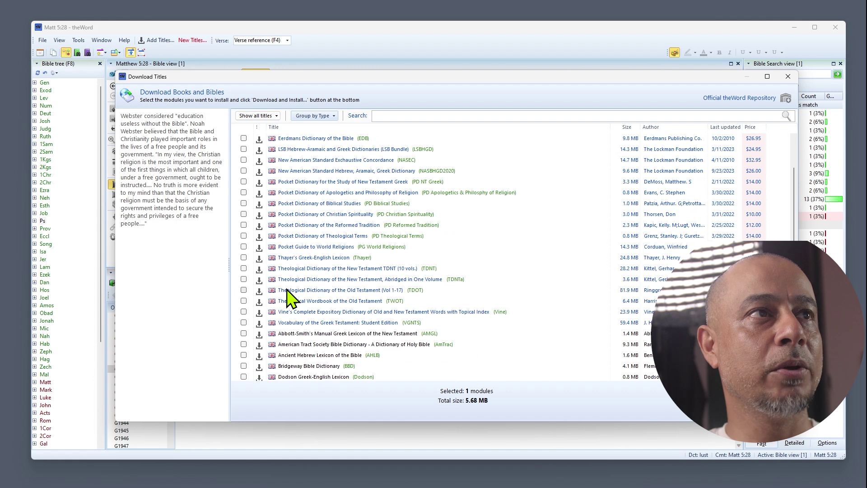
{"action": "left_click", "coordinate": [233, 160]}
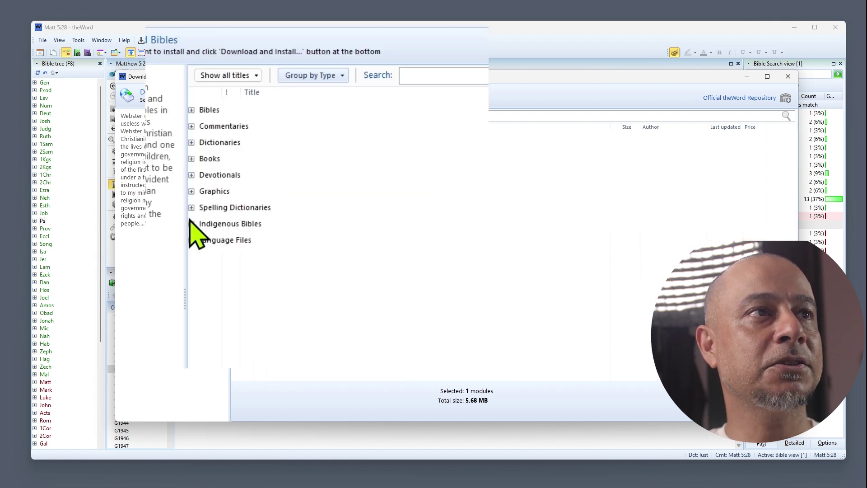
{"action": "left_click", "coordinate": [192, 159]}
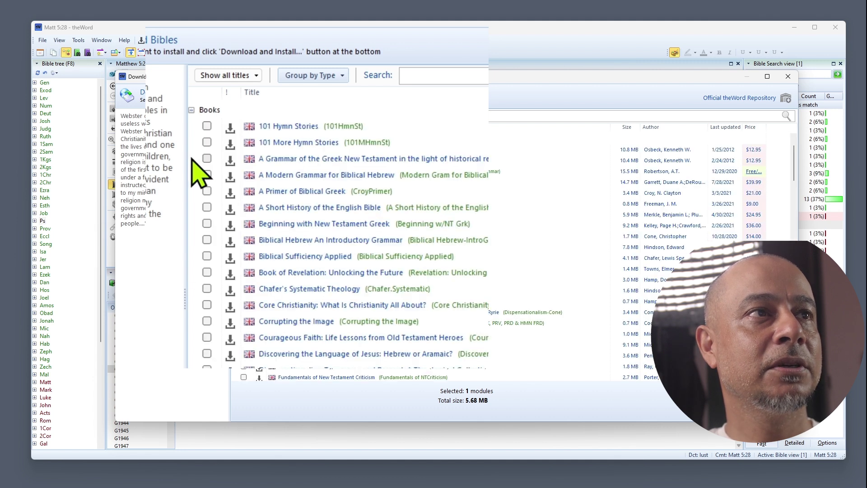
{"action": "scroll", "coordinate": [271, 177], "scroll_direction": "down", "scroll_amount": 15}
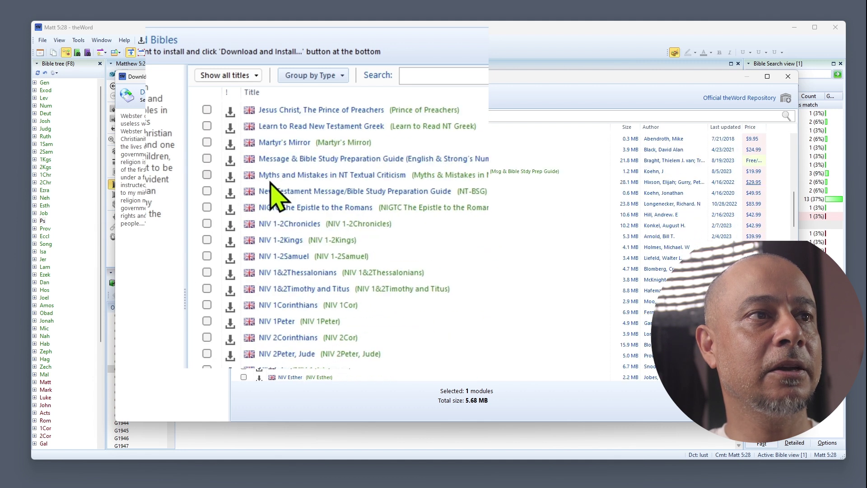
{"action": "scroll", "coordinate": [275, 194], "scroll_direction": "down", "scroll_amount": 20}
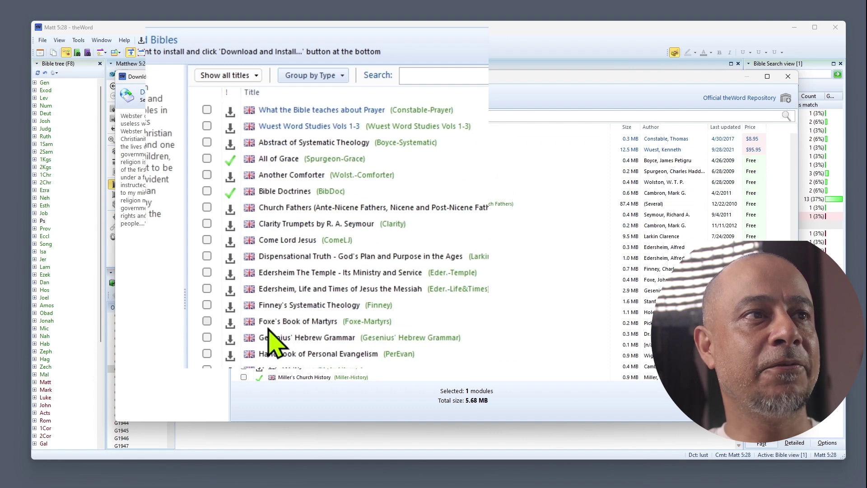
{"action": "left_click", "coordinate": [208, 322]}
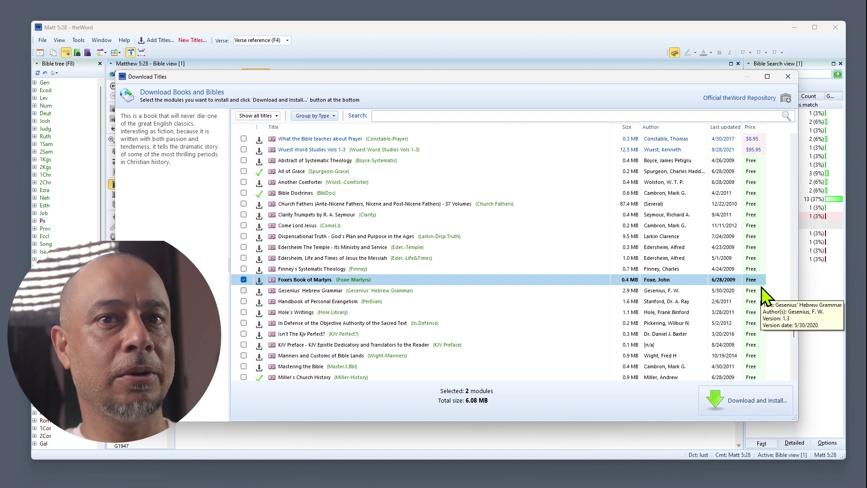
Download and install the two marked modules, and agree to restart the program
{"action": "scroll", "coordinate": [316, 265], "scroll_direction": "up", "scroll_amount": 15}
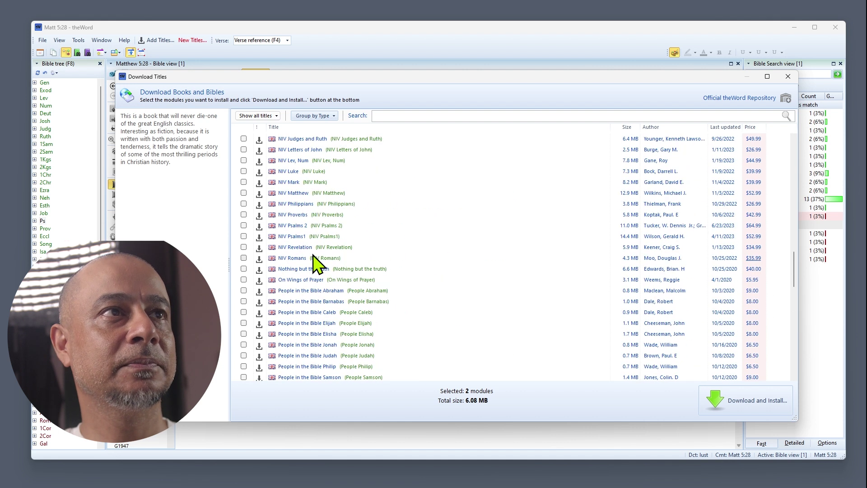
{"action": "left_click", "coordinate": [766, 414]}
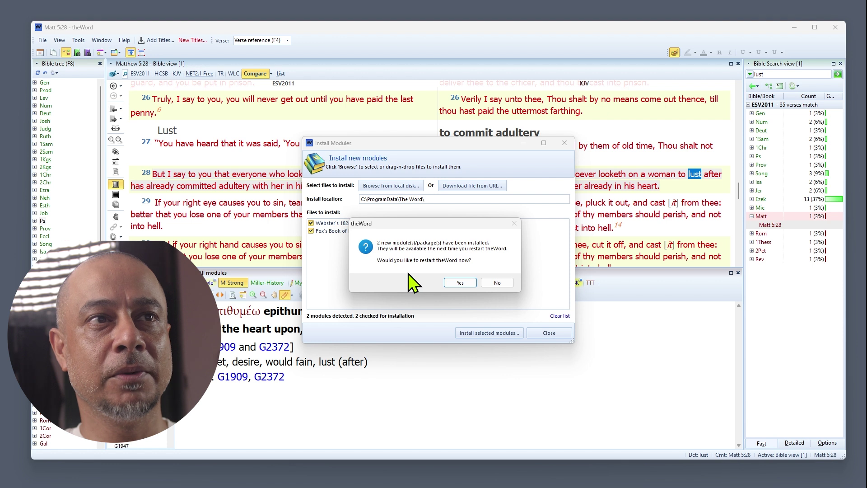
{"action": "left_click", "coordinate": [459, 283]}
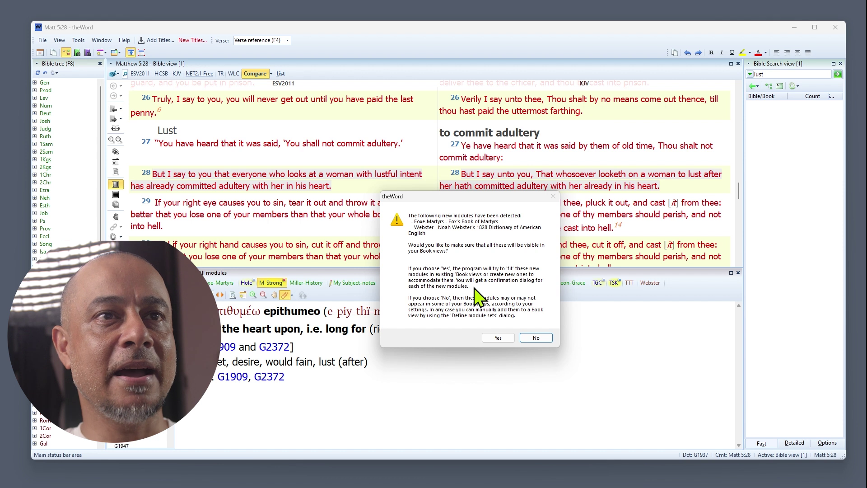
Make both new modules, Foxe-Martyrs and Webster, visible in the Book views and acknowledge the notices
{"action": "left_click", "coordinate": [498, 337]}
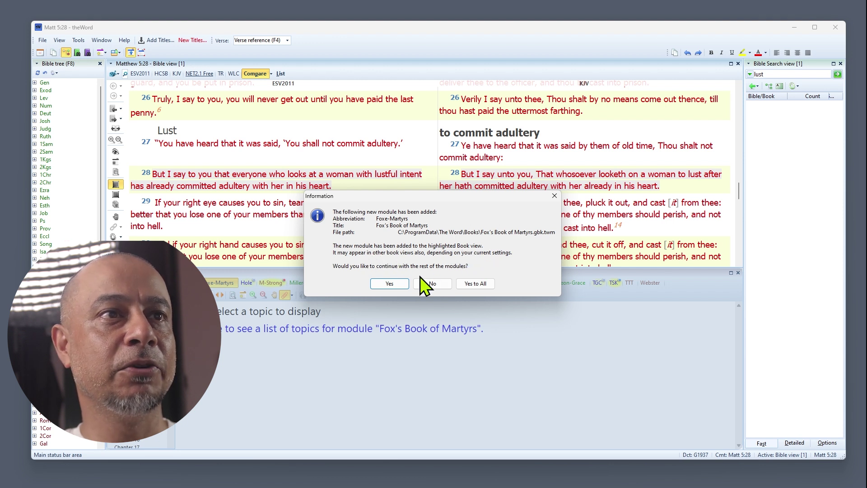
{"action": "left_click", "coordinate": [475, 284]}
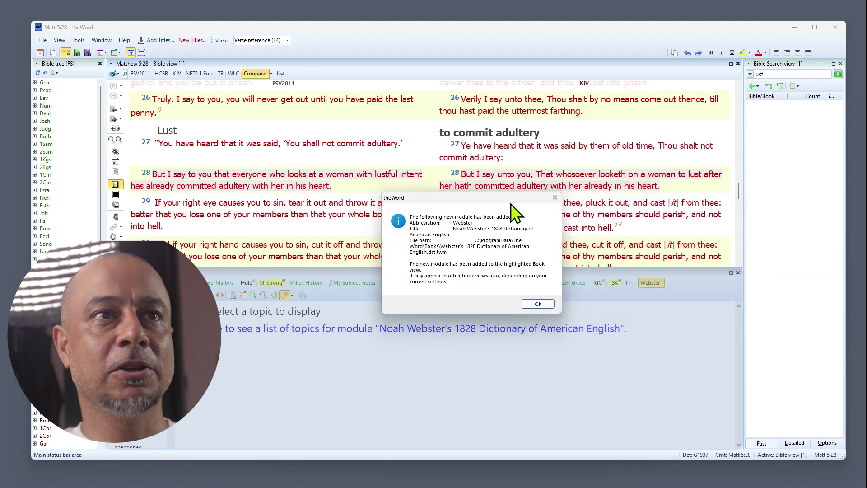
{"action": "left_click", "coordinate": [538, 304]}
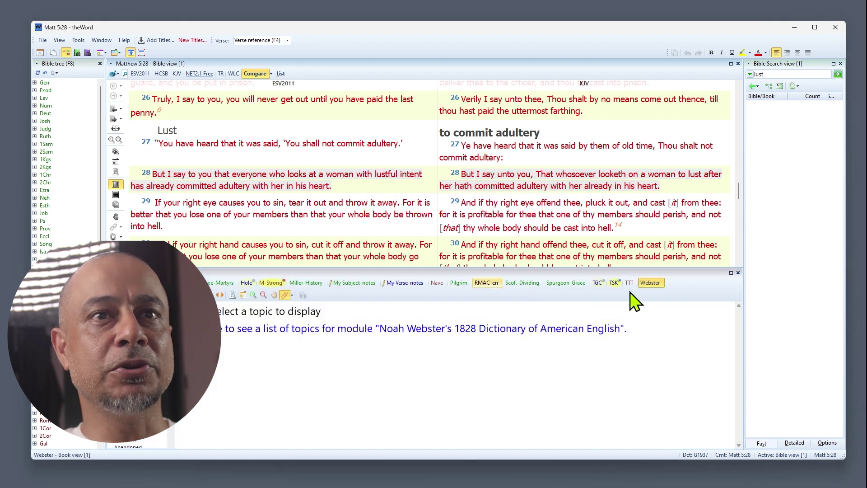
Preview the Strong's definitions of "members" and "hell" in the KJV's Matthew 5:29
{"action": "mouse_move", "coordinate": [647, 292]}
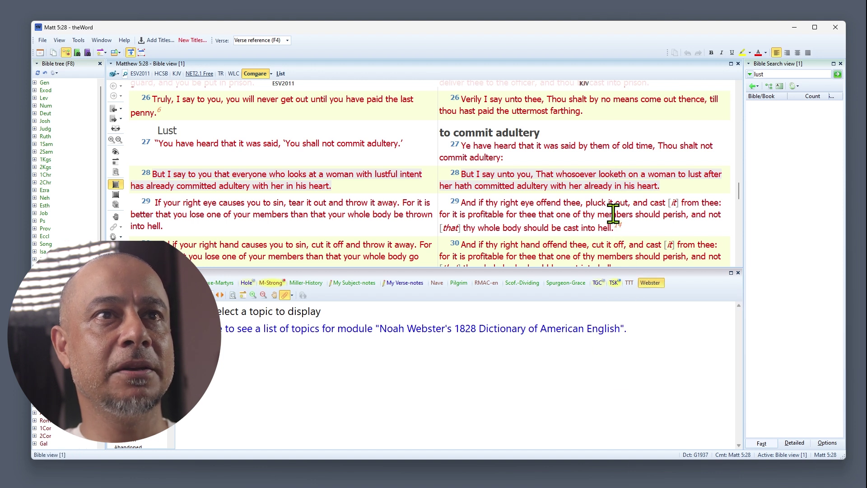
{"action": "mouse_move", "coordinate": [613, 214]}
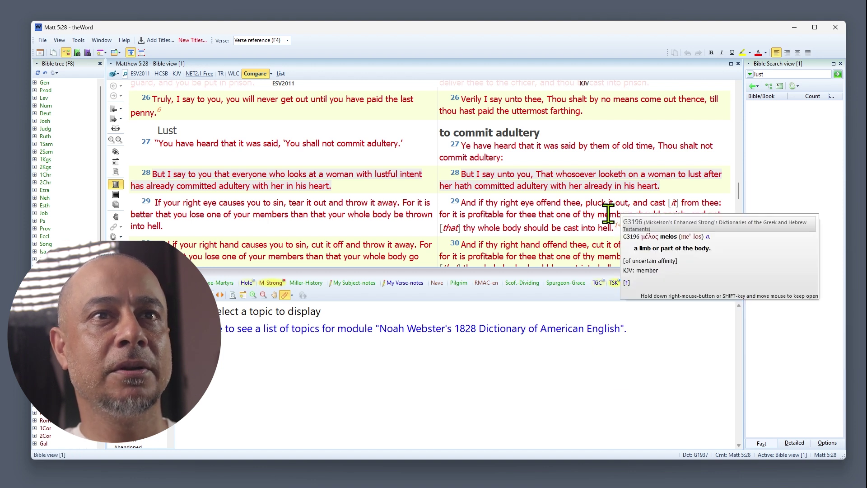
{"action": "mouse_move", "coordinate": [600, 228]}
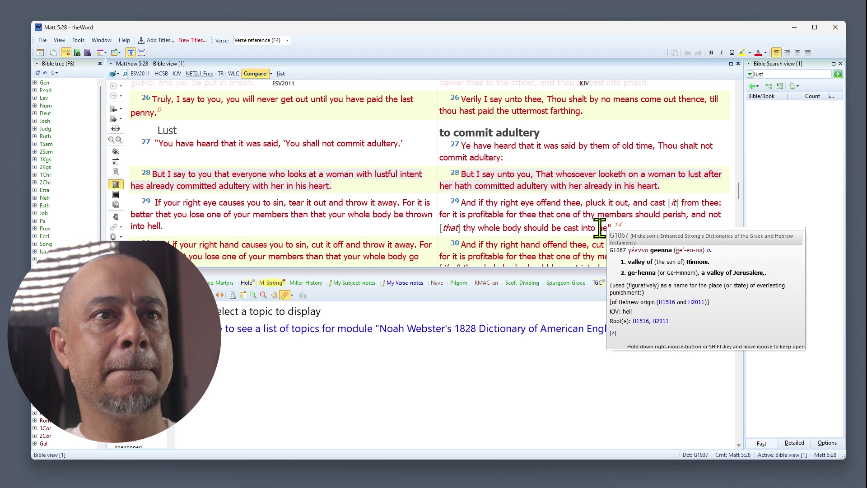
Look up "fornication" from the KJV's Matthew 5:32 in the Webster dictionary
{"action": "scroll", "coordinate": [599, 228], "scroll_direction": "down", "scroll_amount": 3}
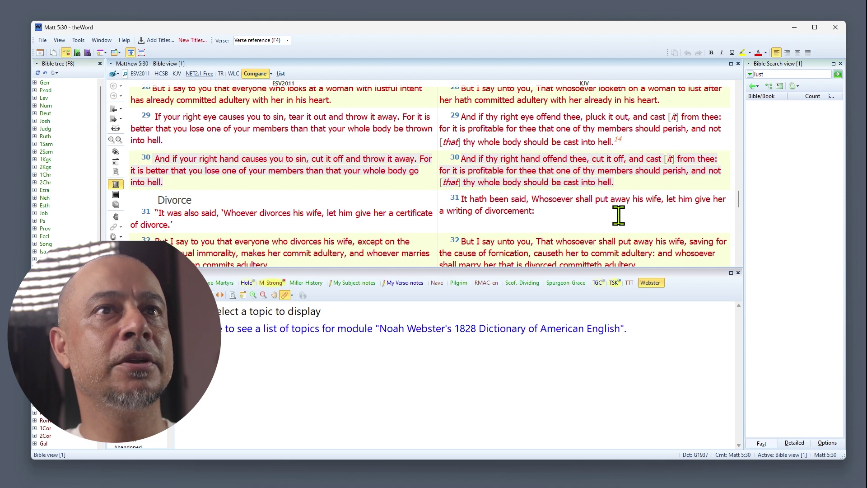
{"action": "scroll", "coordinate": [628, 201], "scroll_direction": "down", "scroll_amount": 1}
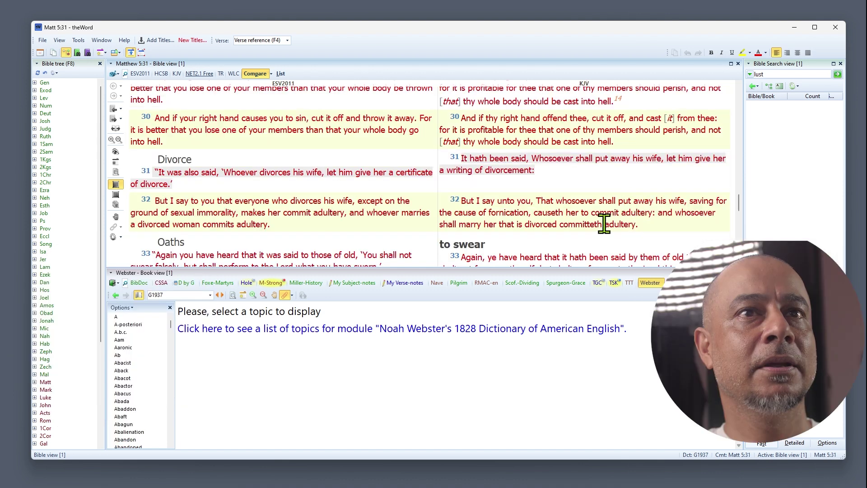
{"action": "left_click", "coordinate": [507, 213]}
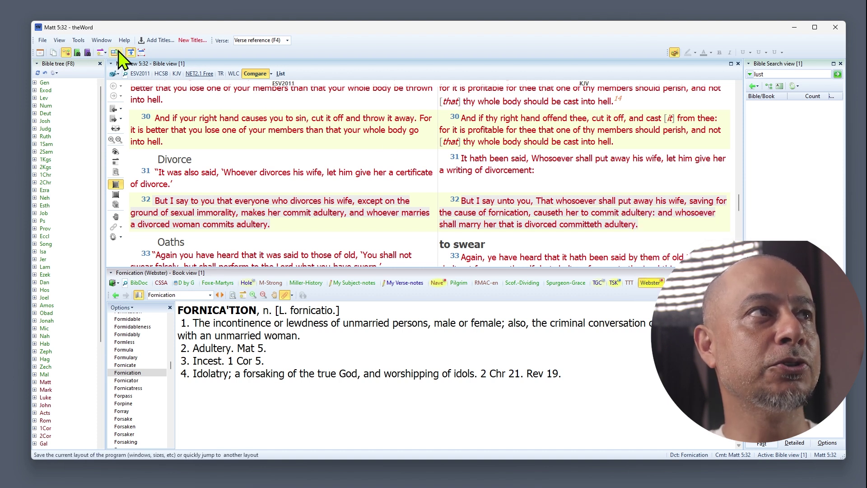
Open a second Book view and dock it directly beneath the Webster Book view
{"action": "left_click", "coordinate": [81, 45]}
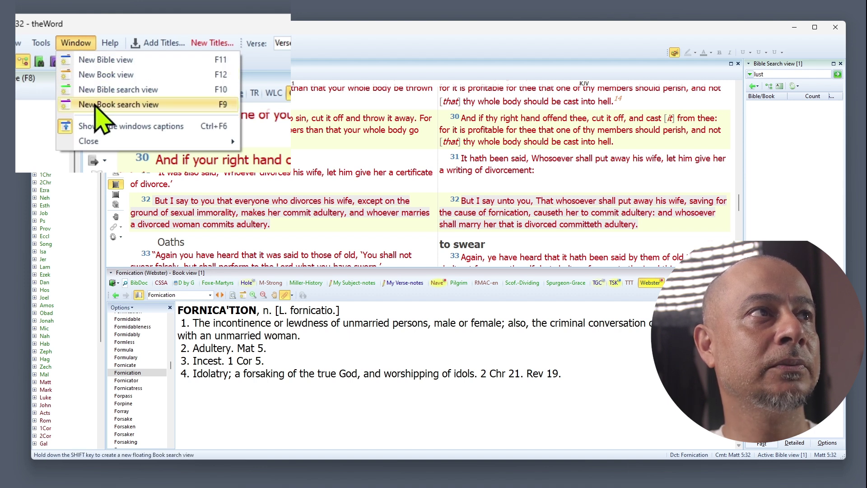
{"action": "left_click", "coordinate": [129, 61]}
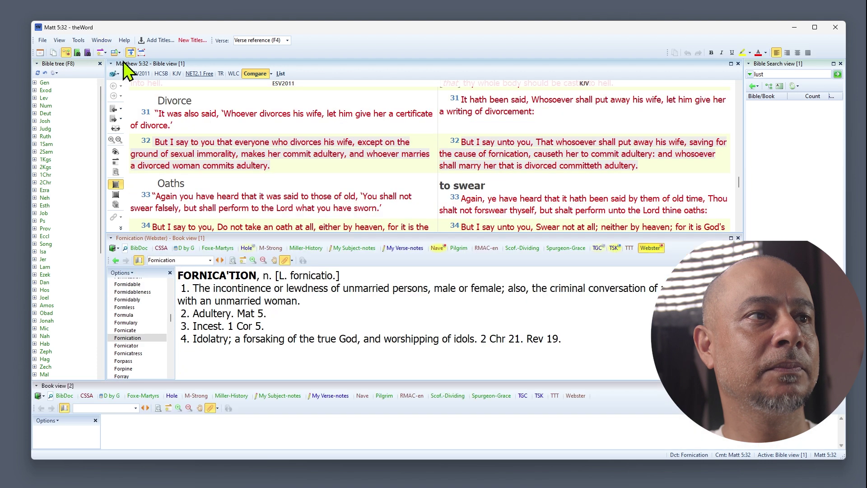
{"action": "left_click_drag", "start_coordinate": [139, 395], "coordinate": [202, 365]}
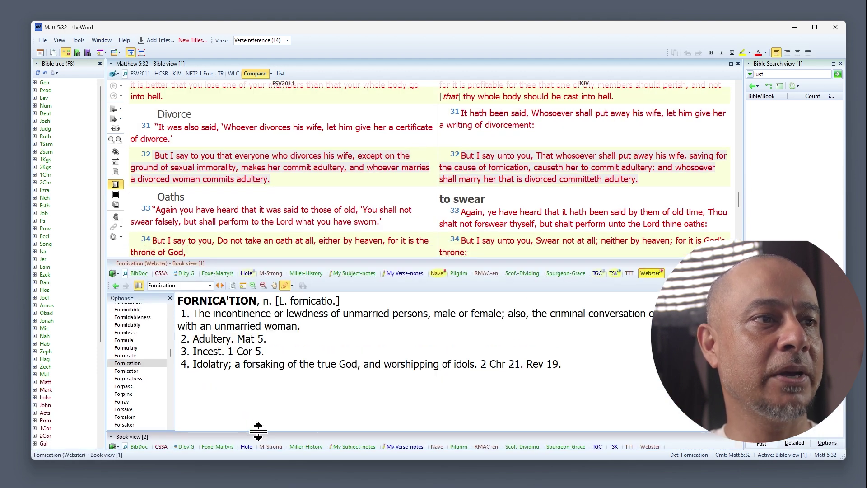
Give both Book views more height by shrinking the Bible view, and slightly reduce the Webster text size
{"action": "left_click_drag", "start_coordinate": [262, 420], "coordinate": [273, 361]}
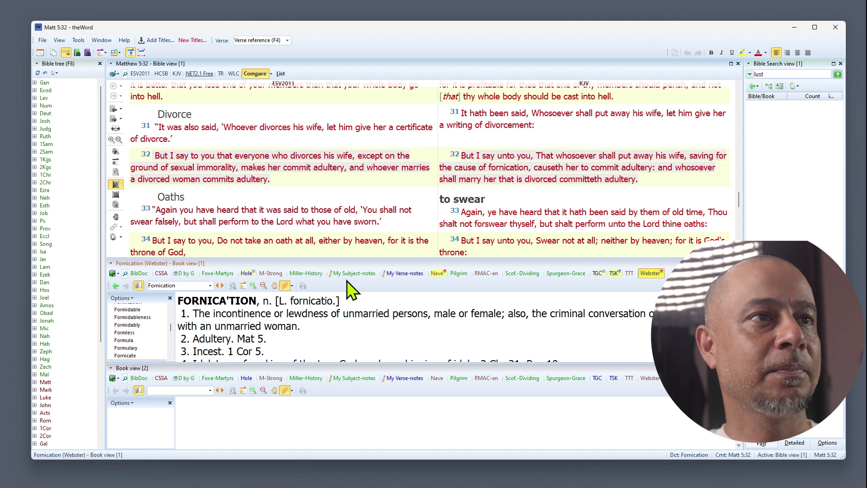
{"action": "scroll", "coordinate": [546, 336], "scroll_direction": "down", "scroll_amount": 2}
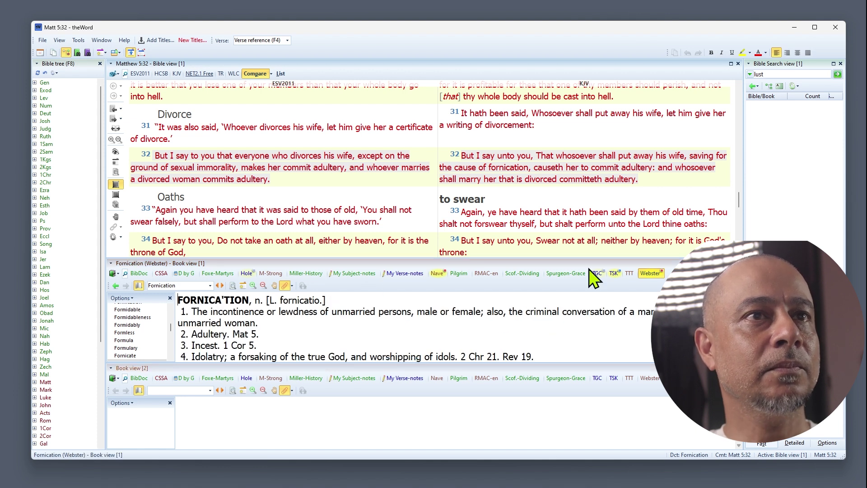
{"action": "left_click_drag", "start_coordinate": [591, 254], "coordinate": [591, 219]}
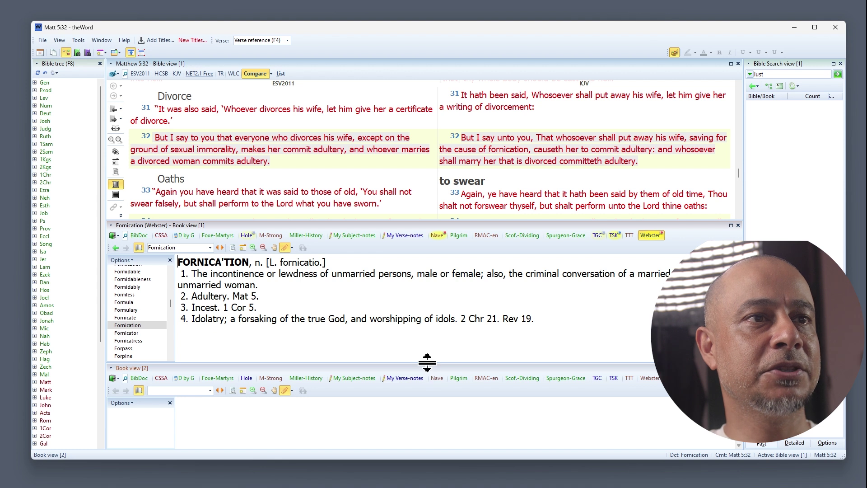
{"action": "left_click_drag", "start_coordinate": [432, 362], "coordinate": [433, 348]}
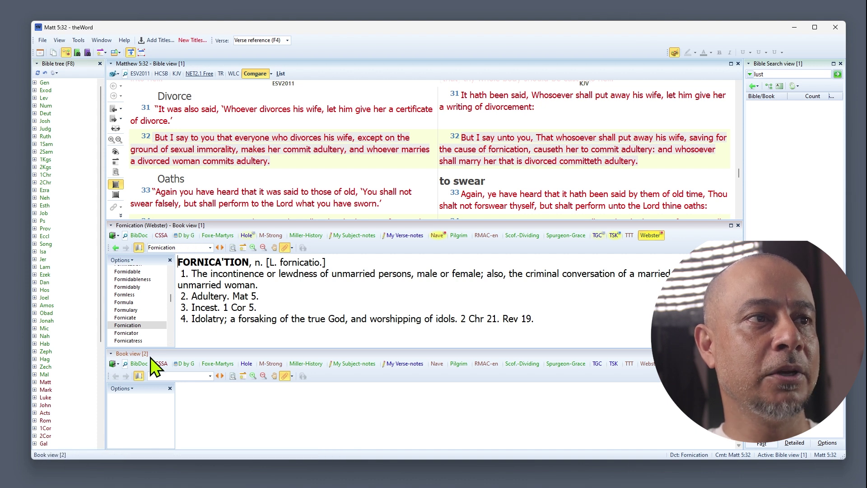
Show M-Strong in the second Book view and look up "fornication" from the KJV's Matthew 5:32 in it
{"action": "left_click", "coordinate": [271, 365]}
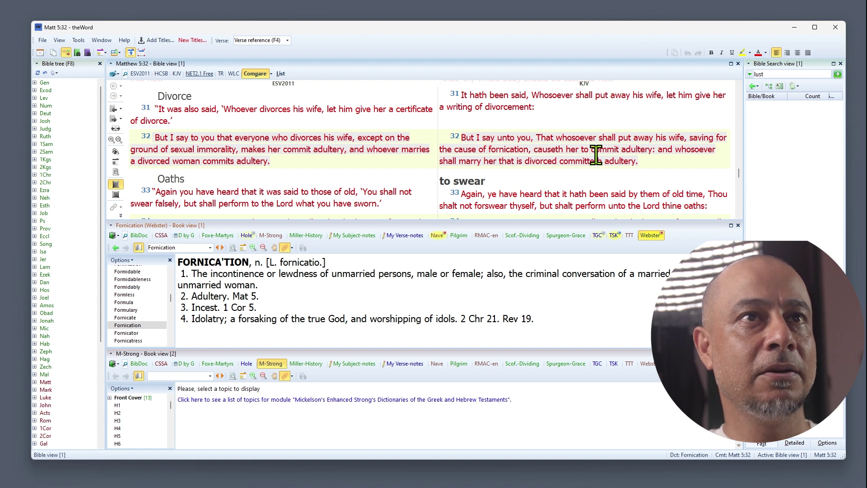
{"action": "mouse_move", "coordinate": [511, 151]}
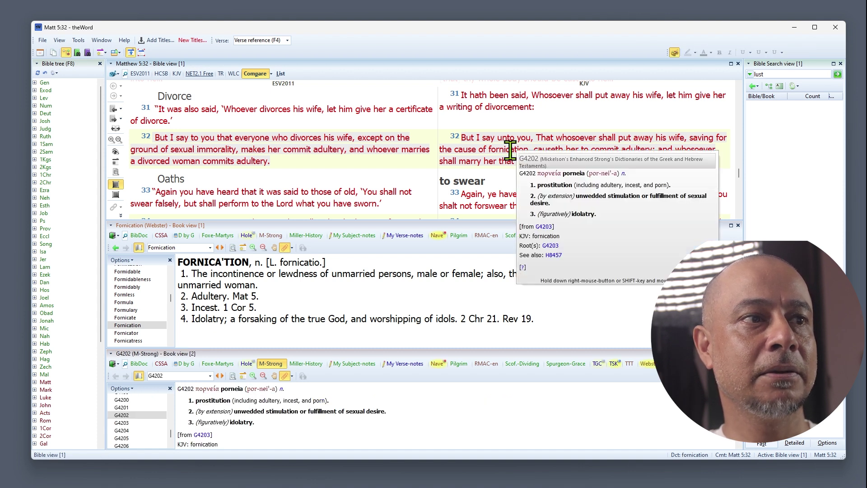
Enlarge the M-Strong definition text and make the second Book view slightly taller
{"action": "left_click", "coordinate": [486, 425]}
{"action": "scroll", "coordinate": [486, 425], "scroll_direction": "up", "scroll_amount": 3}
{"action": "scroll", "coordinate": [487, 425], "scroll_direction": "up", "scroll_amount": 1}
{"action": "left_click", "coordinate": [535, 332]}
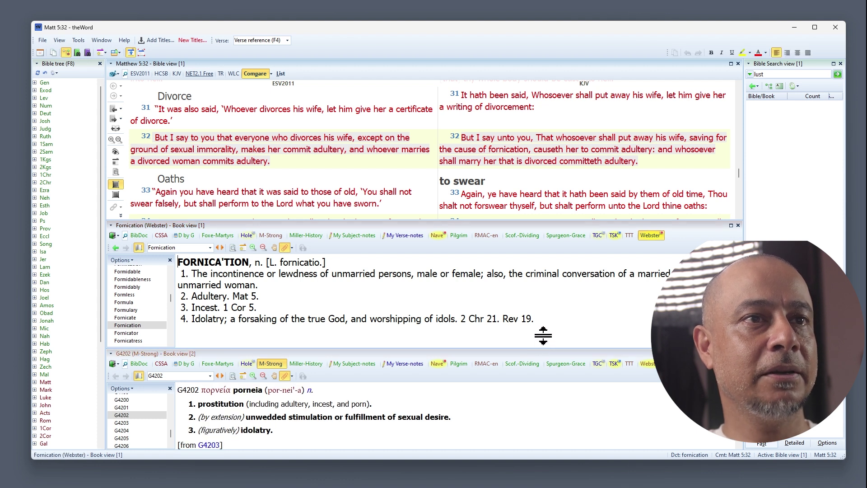
{"action": "left_click_drag", "start_coordinate": [543, 335], "coordinate": [542, 323]}
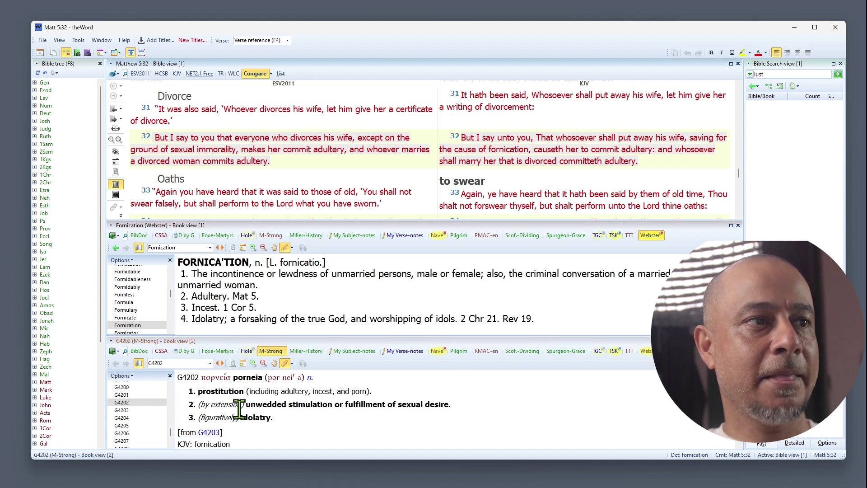
Reduce the text size of the definitions in both the M-Strong and Webster Book views
{"action": "left_click", "coordinate": [251, 330]}
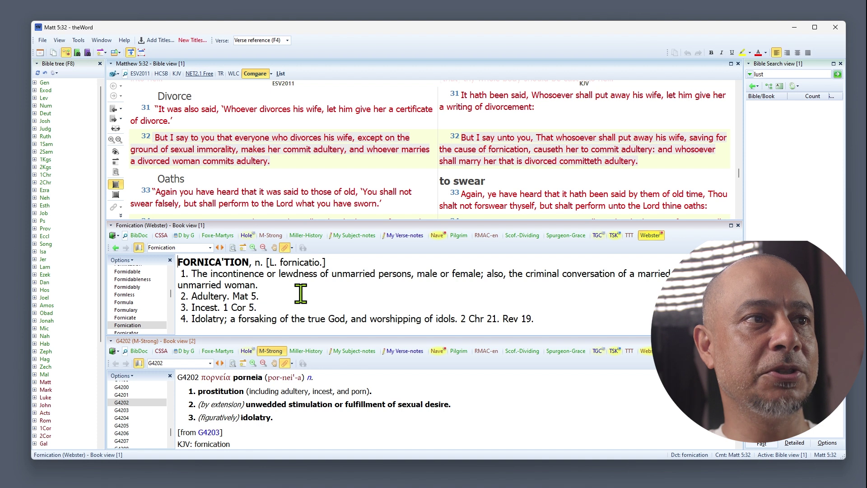
{"action": "left_click", "coordinate": [279, 417]}
{"action": "scroll", "coordinate": [278, 420], "scroll_direction": "down", "scroll_amount": 2}
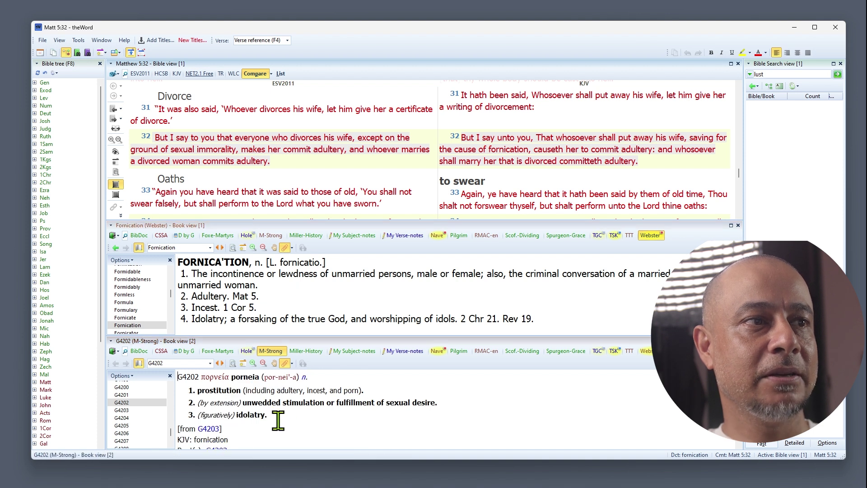
{"action": "left_click", "coordinate": [412, 289]}
{"action": "scroll", "coordinate": [412, 289], "scroll_direction": "down", "scroll_amount": 1}
{"action": "scroll", "coordinate": [412, 290], "scroll_direction": "down", "scroll_amount": 1}
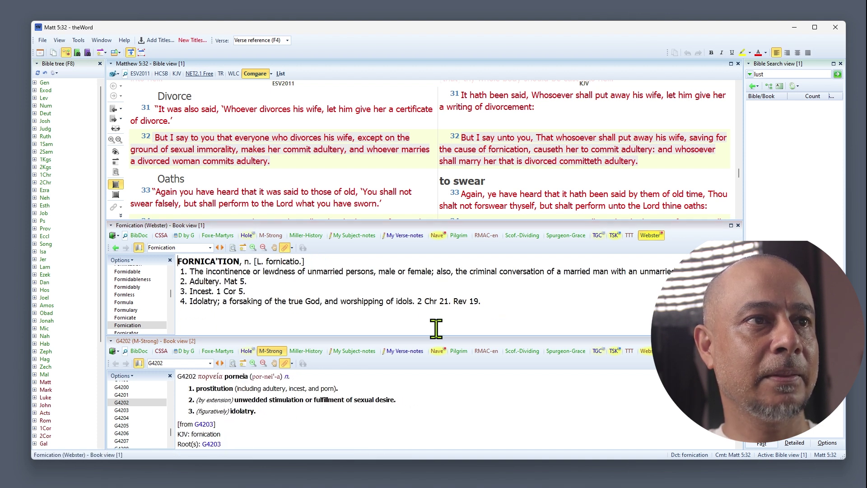
Maximize the program window, run the Bible search for "lust" and expand the Matthew results
{"action": "left_click", "coordinate": [815, 27]}
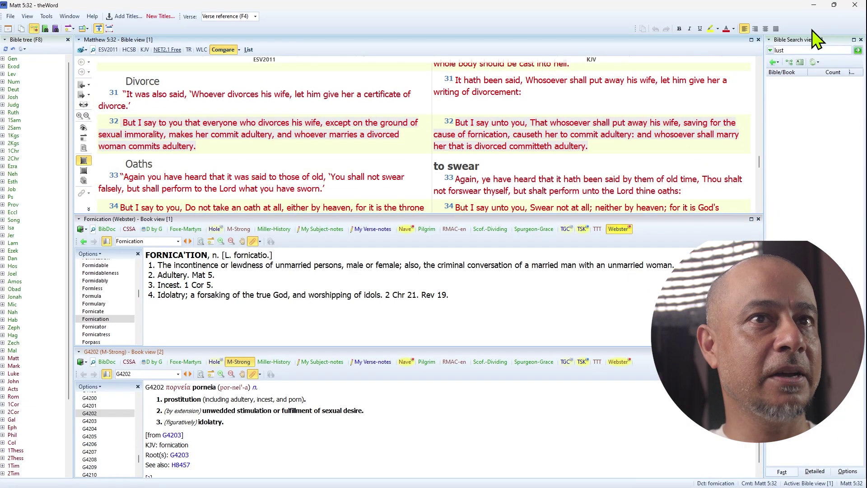
{"action": "left_click", "coordinate": [857, 50]}
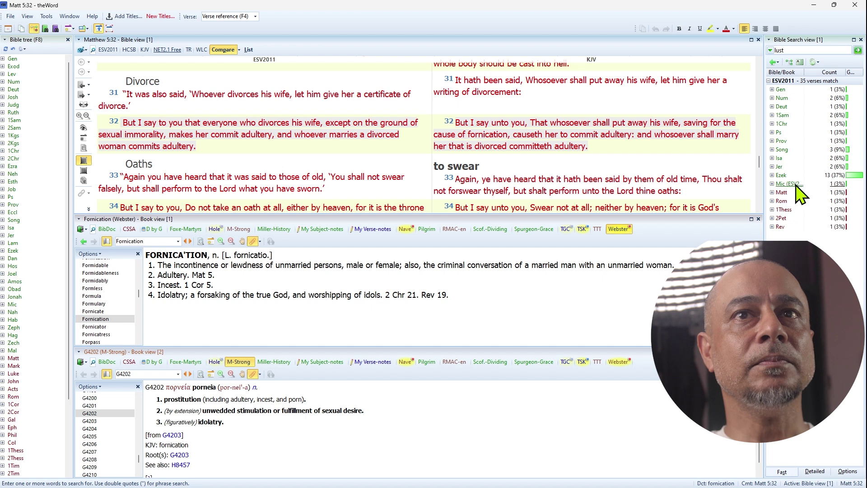
{"action": "left_click", "coordinate": [772, 192]}
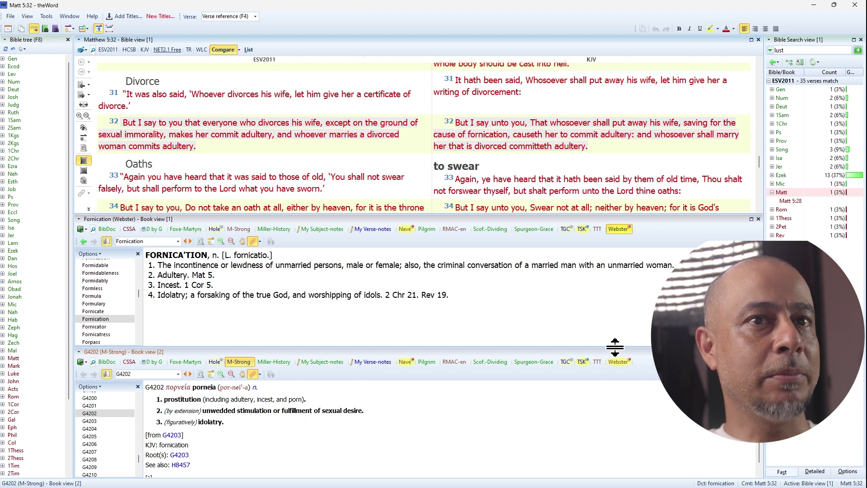
Make the M-Strong Book view taller and preview the Strong's definition of "fornication" in the KJV's Matthew 5:32
{"action": "left_click_drag", "start_coordinate": [615, 336], "coordinate": [615, 317]}
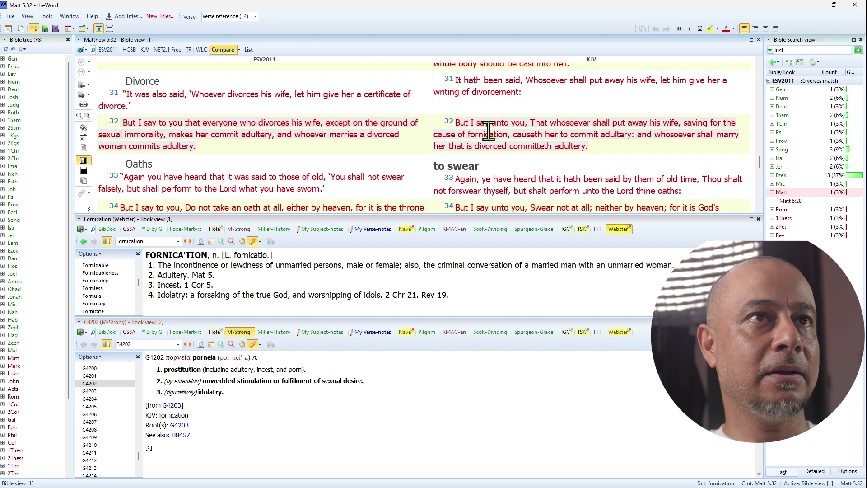
{"action": "mouse_move", "coordinate": [488, 130]}
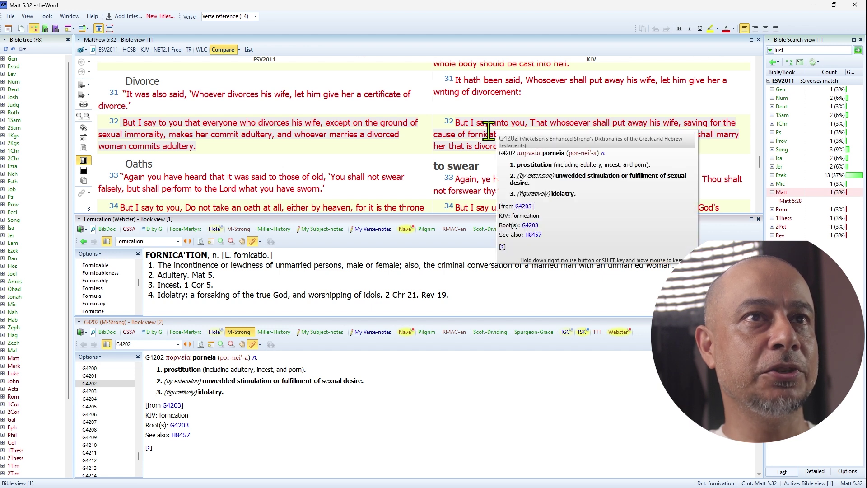